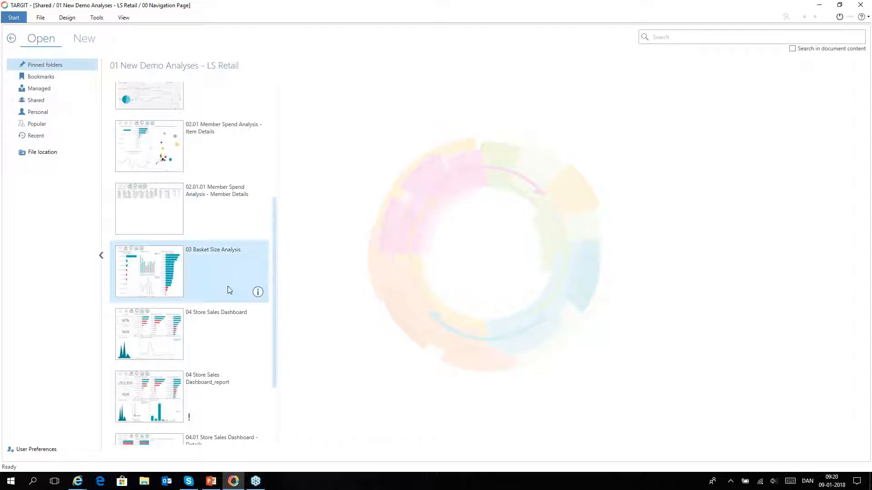
- Open the 00 Navigation Page from the pinned folder and go from it to the Store Sales dashboard
{"action": "scroll", "coordinate": [229, 309], "scroll_direction": "up", "scroll_amount": 5}
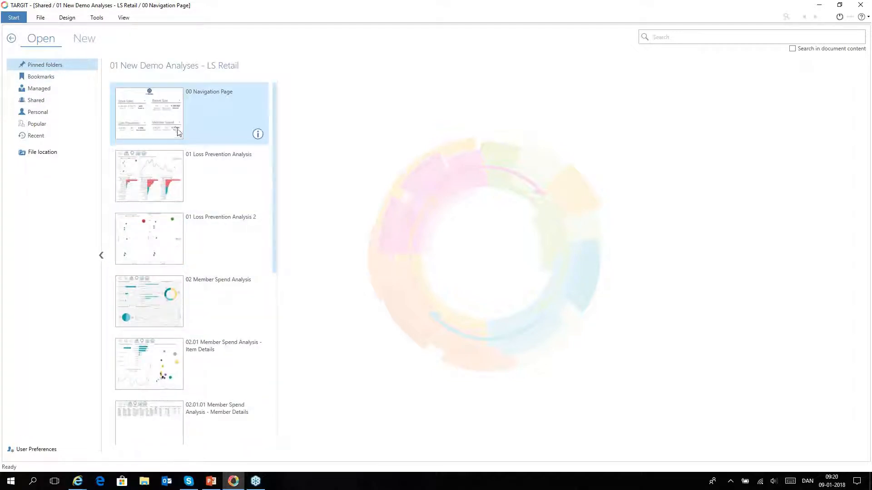
{"action": "left_click", "coordinate": [174, 129]}
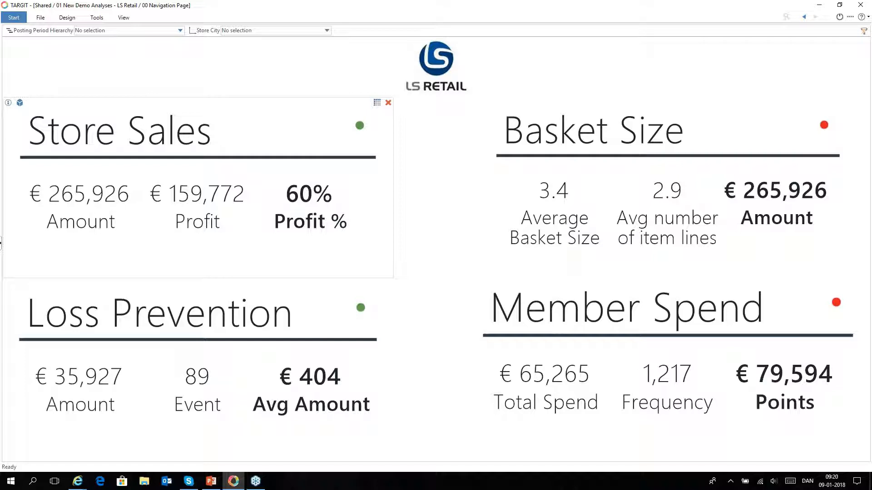
{"action": "left_click", "coordinate": [181, 147]}
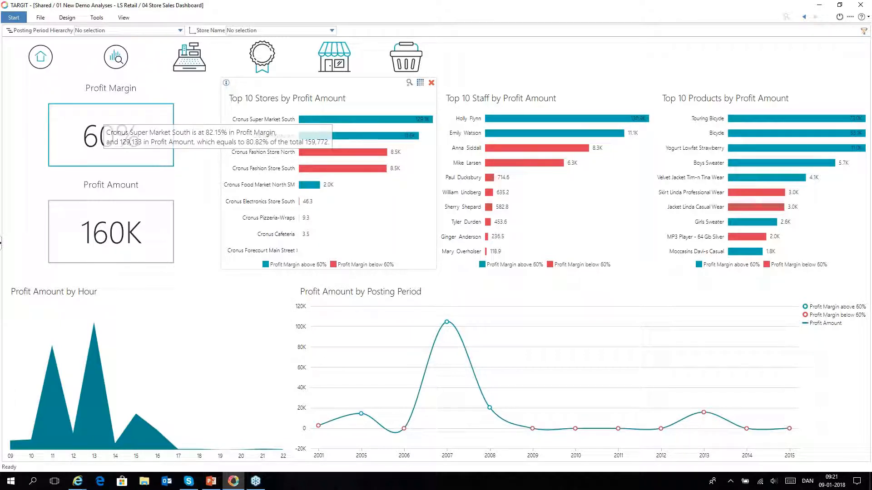
- Filter the Store Sales dashboard to Cronus Super Market South and to hour 13
{"action": "left_click", "coordinate": [328, 120]}
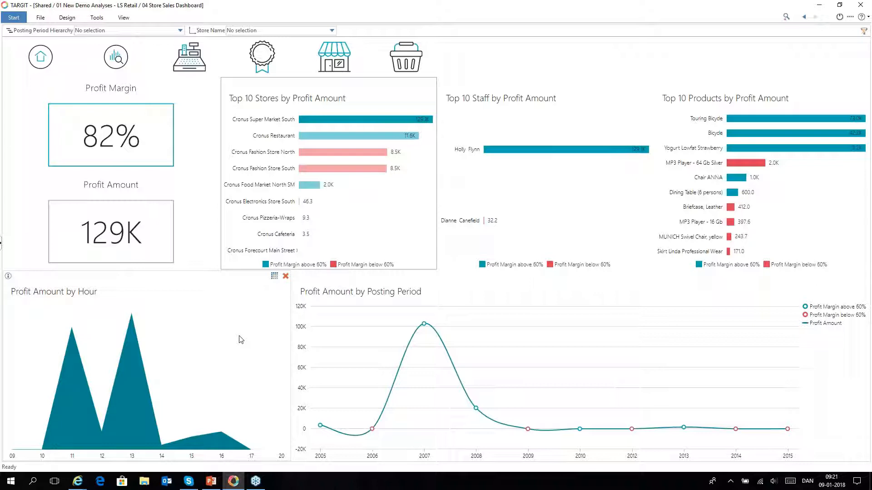
{"action": "mouse_move", "coordinate": [136, 348]}
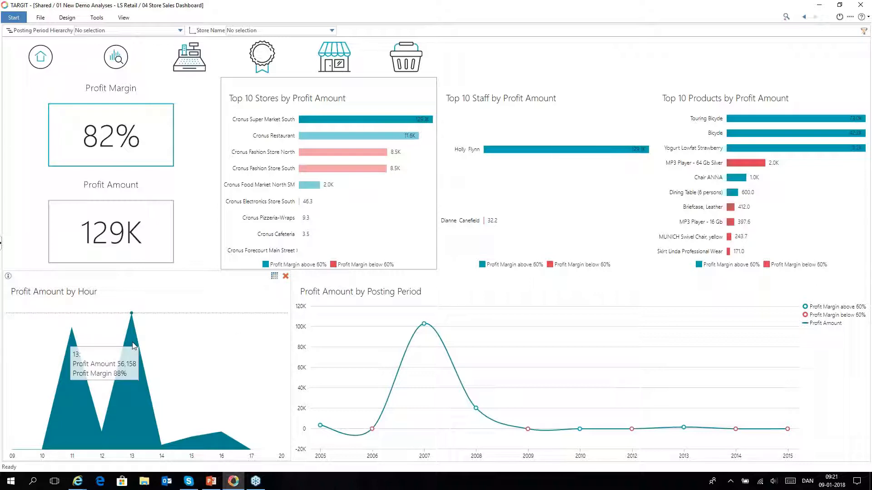
{"action": "left_click", "coordinate": [134, 345]}
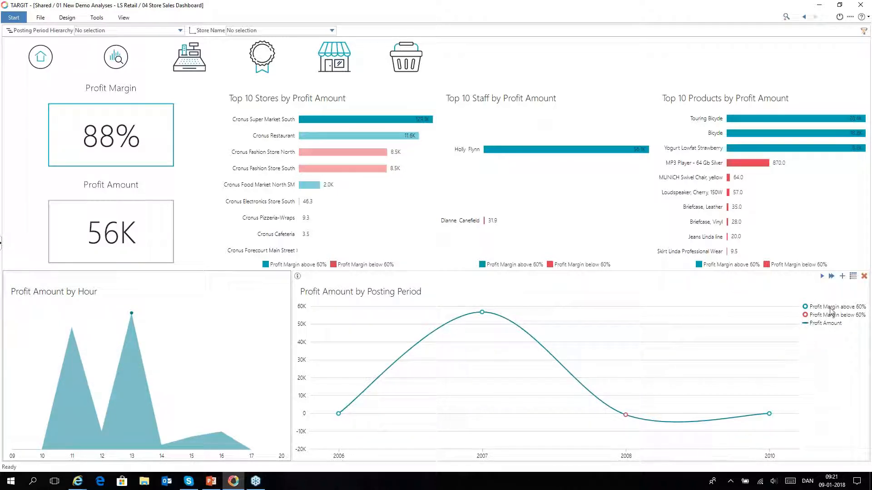
- Expand the Profit Amount by Posting Period chart to quarters and clear the store and hour filters
{"action": "left_click", "coordinate": [843, 276]}
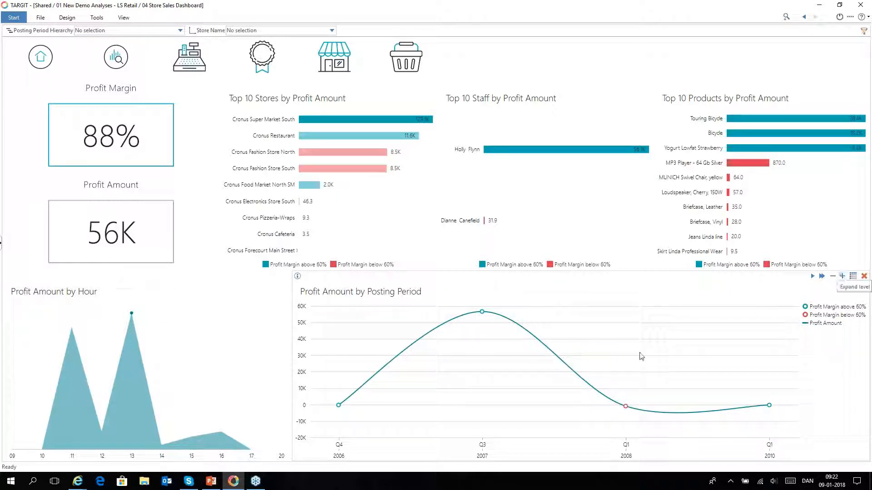
{"action": "left_click", "coordinate": [786, 17]}
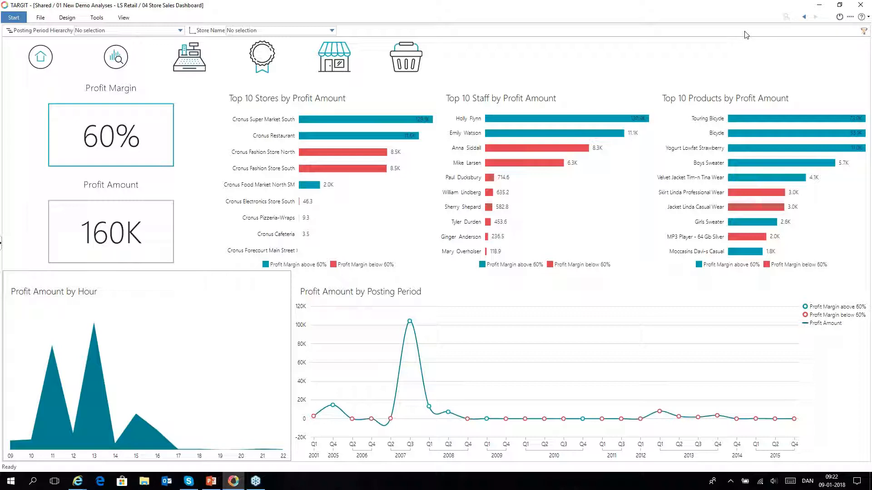
- Filter the Store Sales dashboard to Cronus Restaurant and drill through to its details analysis
{"action": "mouse_move", "coordinate": [337, 87]}
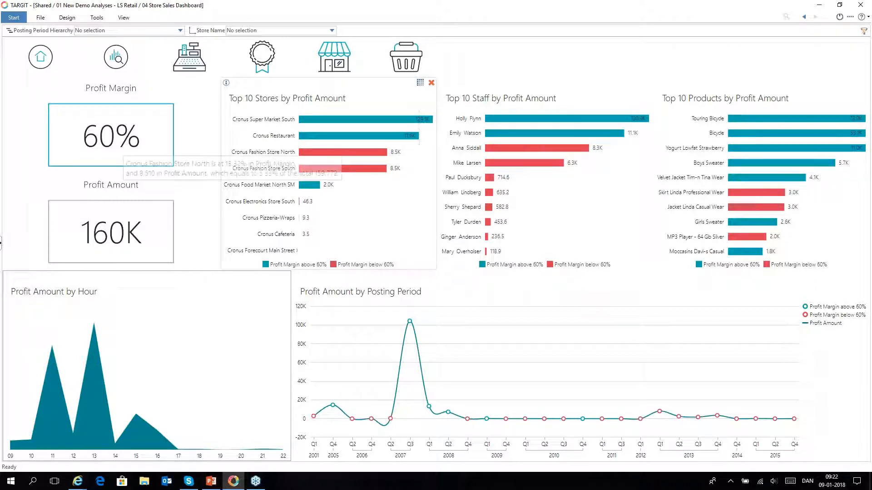
{"action": "left_click", "coordinate": [339, 136]}
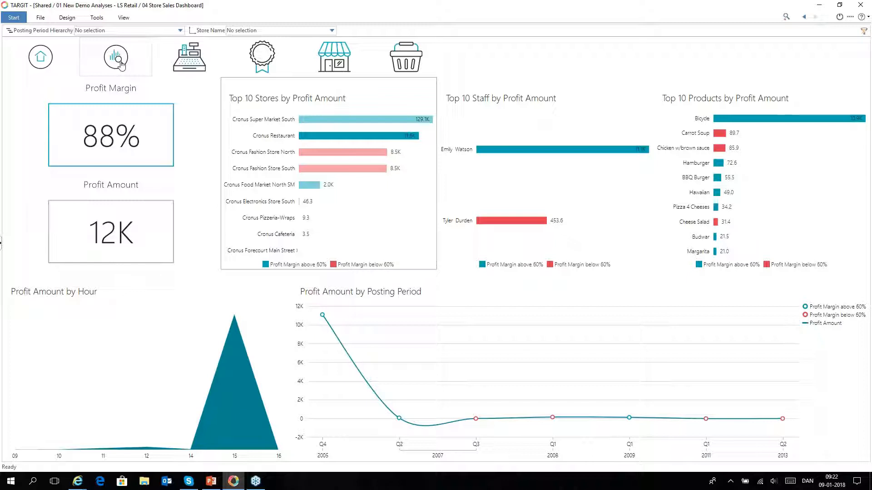
{"action": "left_click", "coordinate": [120, 63]}
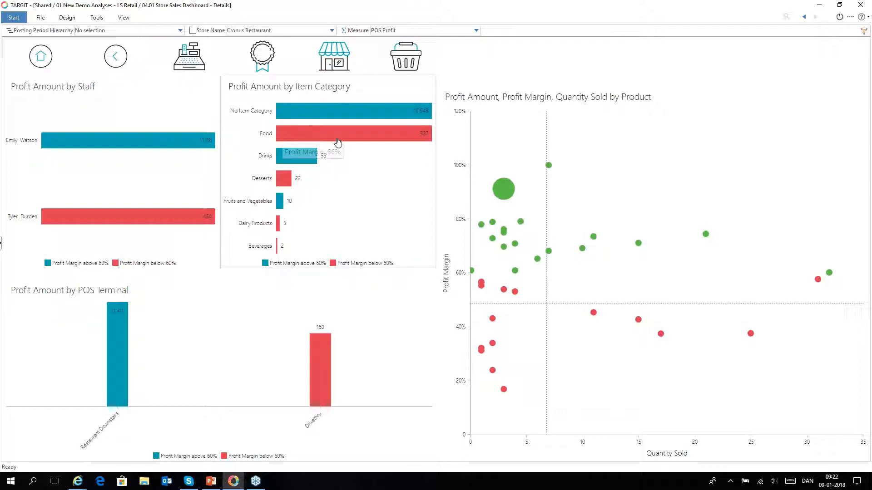
- Inspect the low-margin products of the Food item category in the product bubble chart, and clear the category filter
{"action": "left_click", "coordinate": [338, 142]}
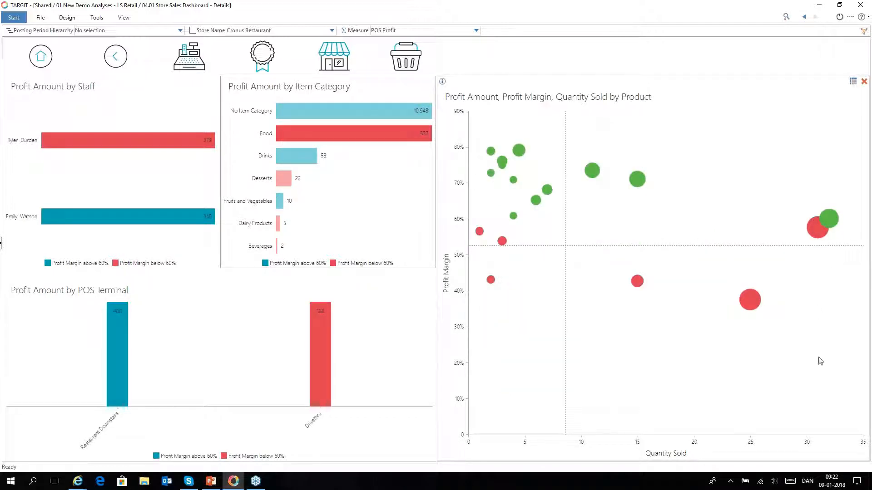
{"action": "mouse_move", "coordinate": [758, 300]}
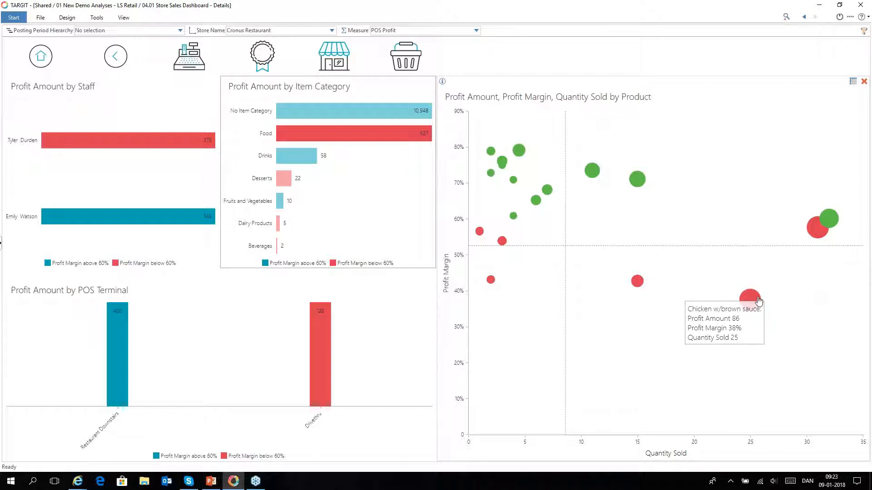
{"action": "mouse_move", "coordinate": [637, 285]}
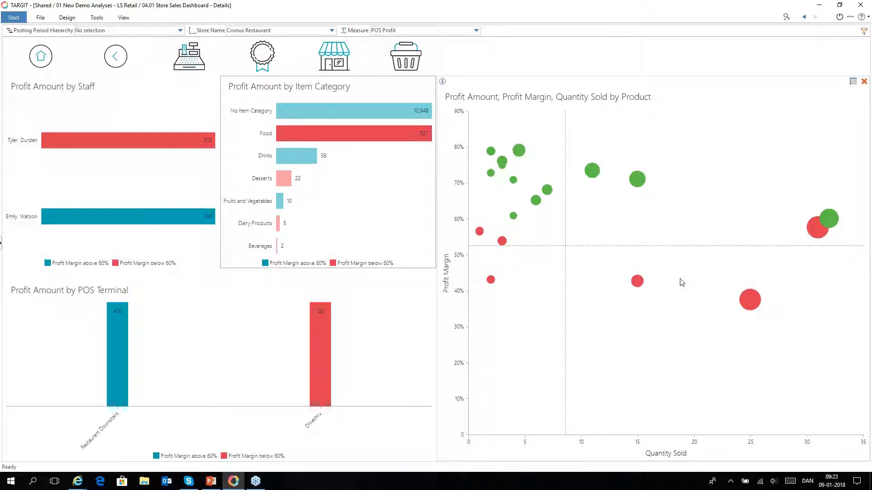
{"action": "left_click", "coordinate": [786, 17]}
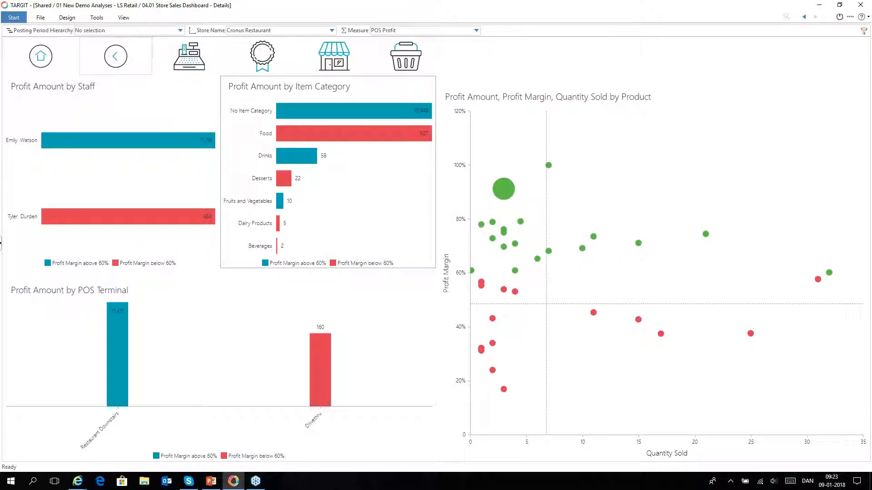
- Go back to the Store Sales dashboard, clear its Store Name filter and return to the navigation page
{"action": "left_click", "coordinate": [119, 64]}
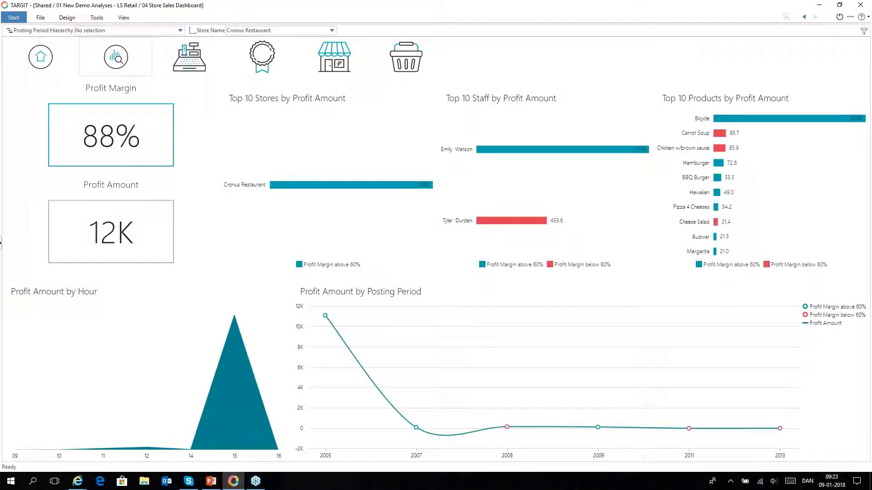
{"action": "left_click", "coordinate": [332, 30]}
{"action": "left_click", "coordinate": [220, 41]}
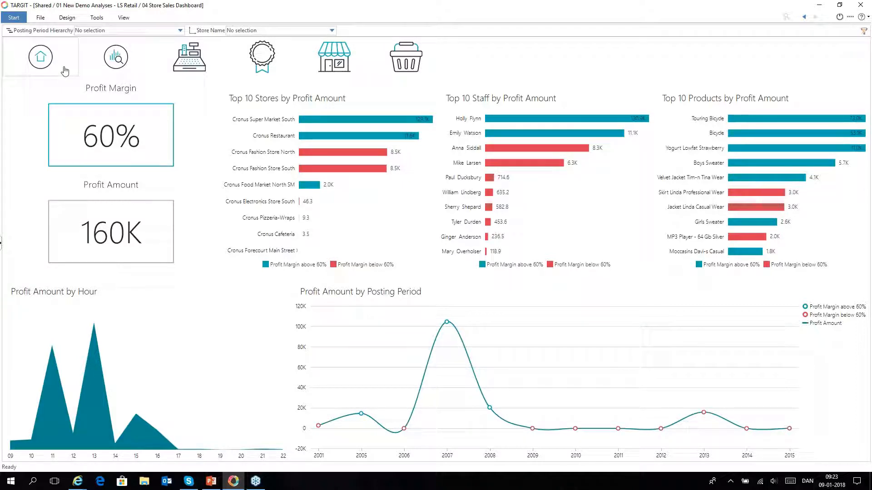
{"action": "left_click", "coordinate": [41, 58]}
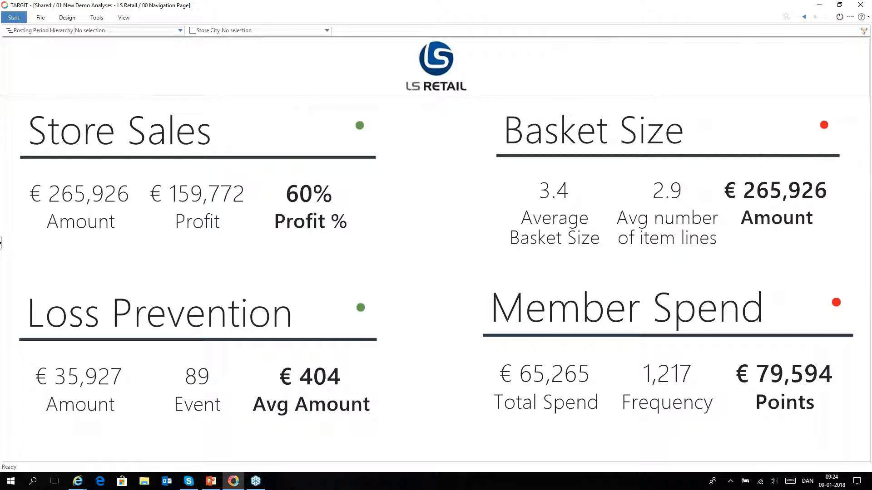
- Open the Basket Size analysis, view it filtered to Cronus Forecourt Main Street and clear that filter
{"action": "left_click", "coordinate": [662, 184]}
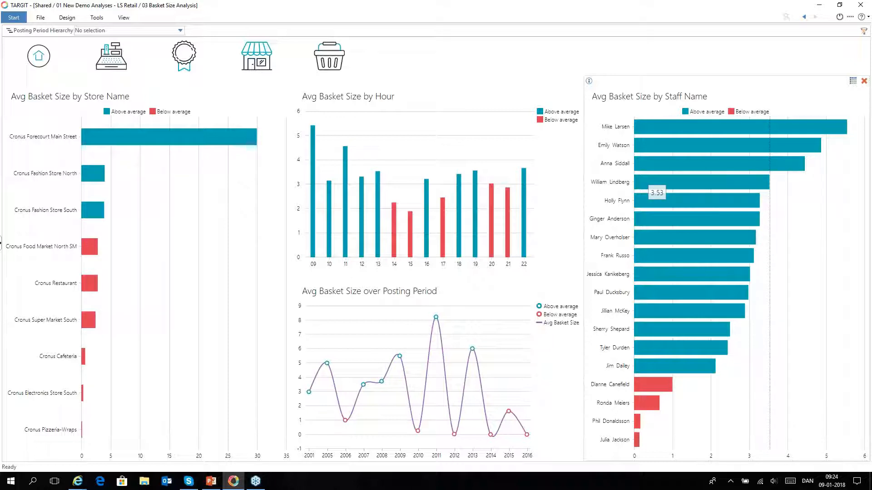
{"action": "mouse_move", "coordinate": [703, 229]}
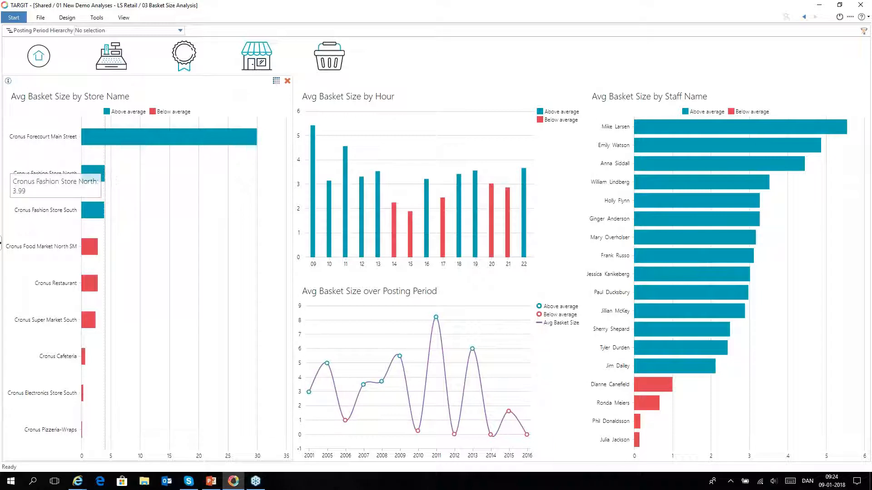
{"action": "left_click", "coordinate": [52, 137]}
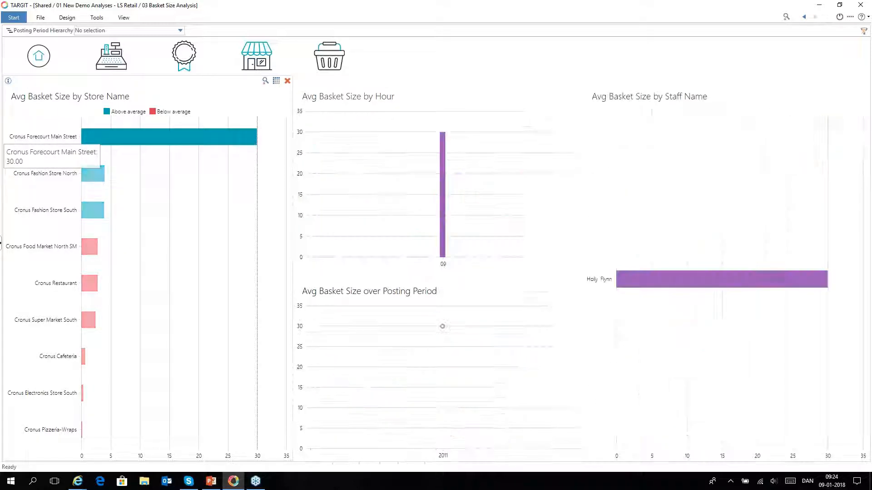
{"action": "left_click", "coordinate": [147, 169]}
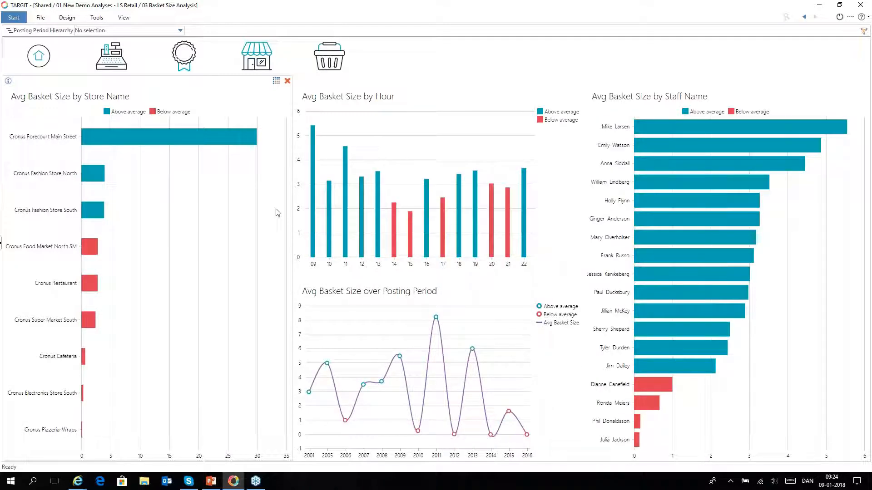
- View the Basket Size analysis filtered to the staff member with the highest average basket size, and clear that filter
{"action": "left_click", "coordinate": [669, 132]}
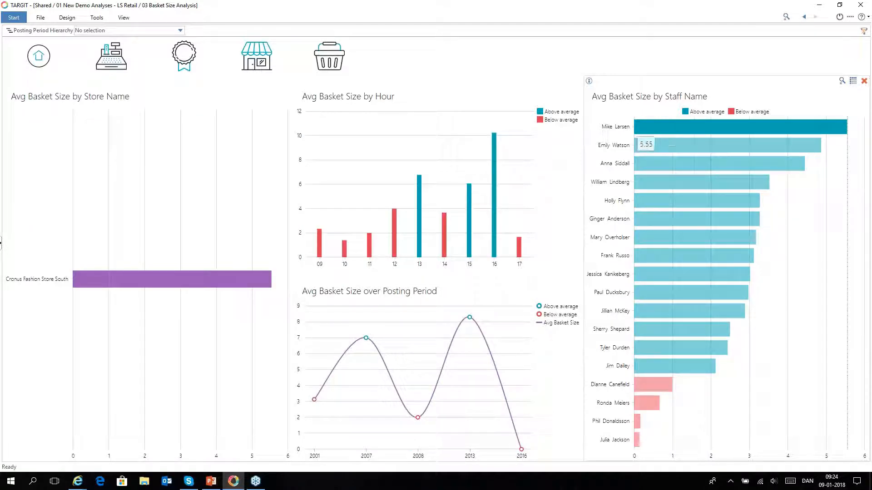
{"action": "left_click", "coordinate": [823, 92]}
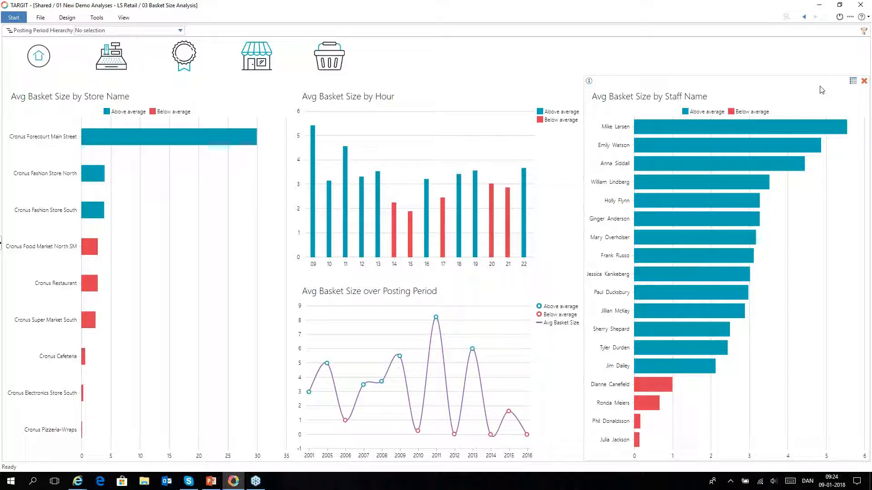
- Open the Member Spend analysis and drill into the item details for female members
{"action": "left_click", "coordinate": [190, 61]}
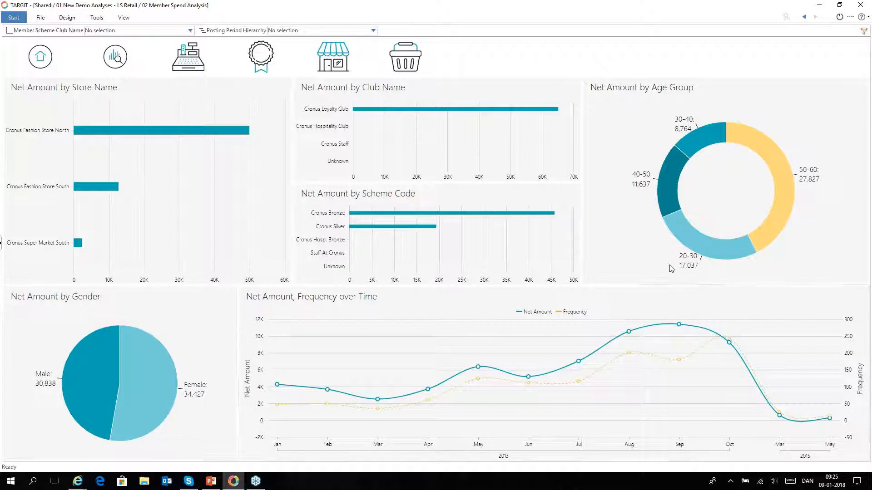
{"action": "left_click", "coordinate": [170, 394]}
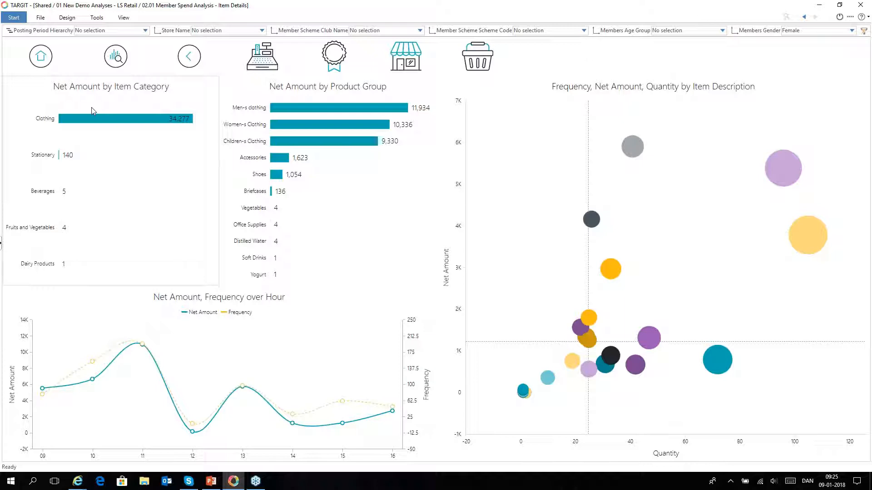
- Filter the item details to the Shoes product group and inspect its products in the bubble chart
{"action": "left_click", "coordinate": [280, 180]}
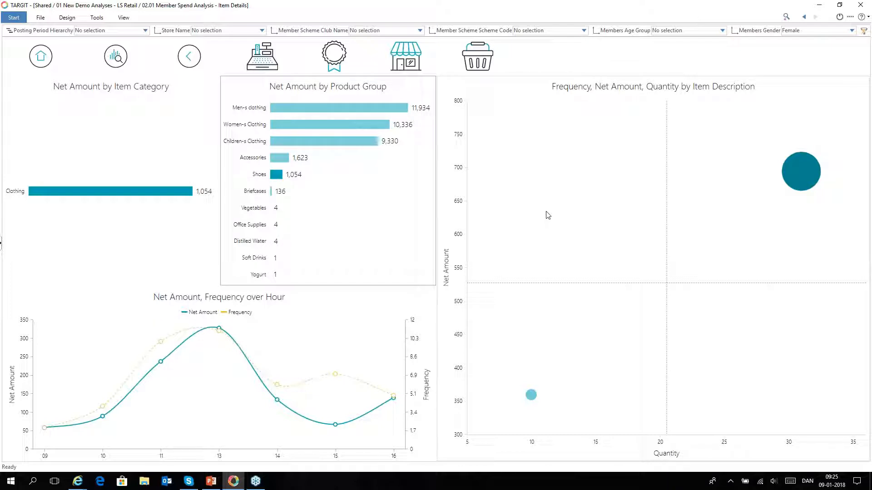
{"action": "mouse_move", "coordinate": [796, 189]}
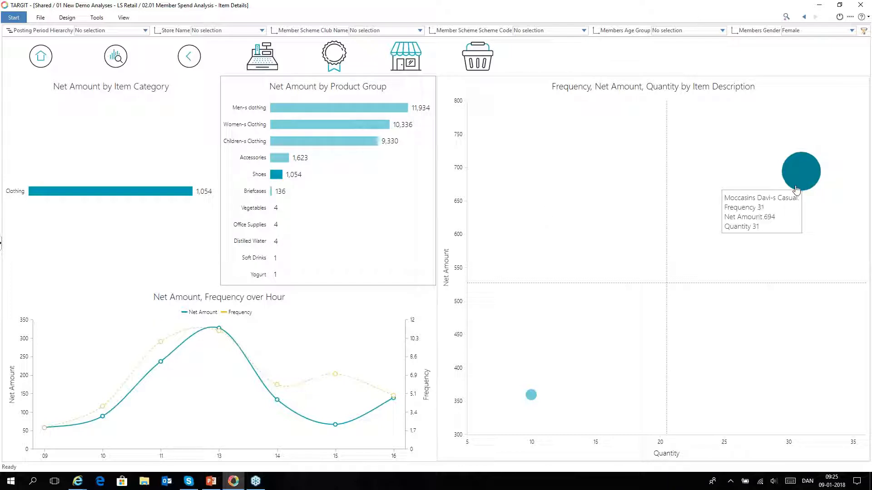
{"action": "mouse_move", "coordinate": [535, 400]}
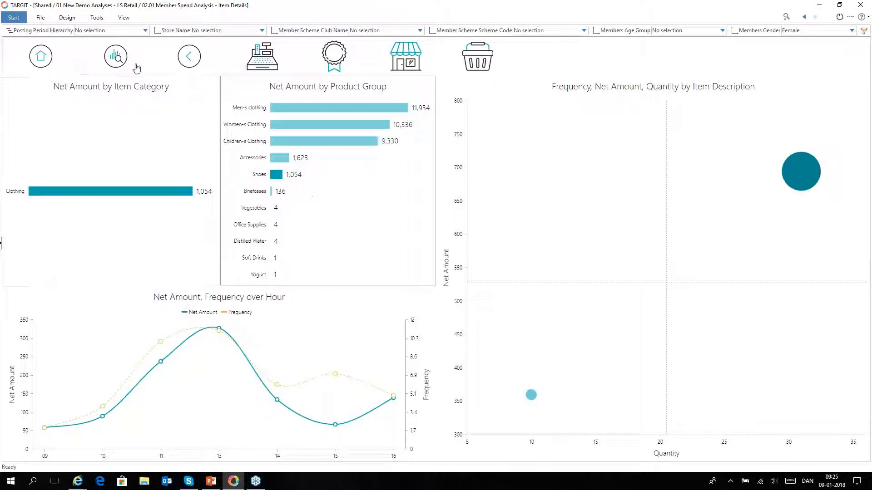
- View the member details behind the Shoes selection and return to the navigation page
{"action": "left_click", "coordinate": [119, 59]}
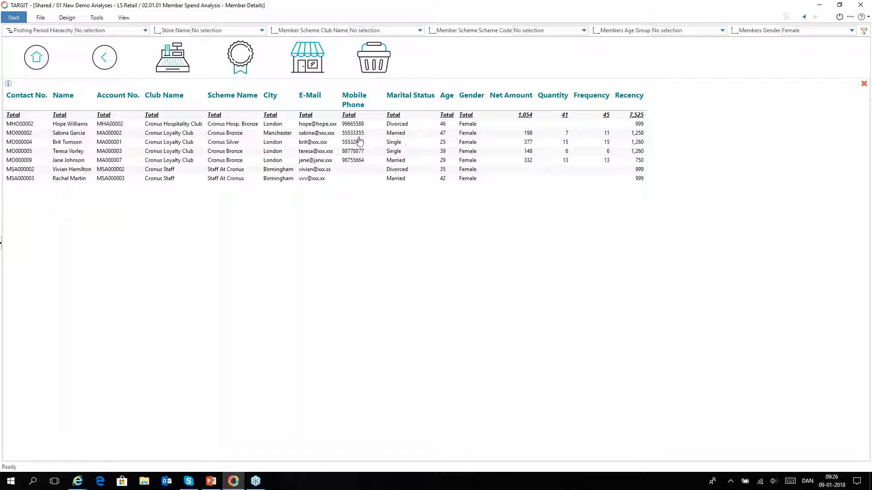
{"action": "left_click", "coordinate": [49, 61]}
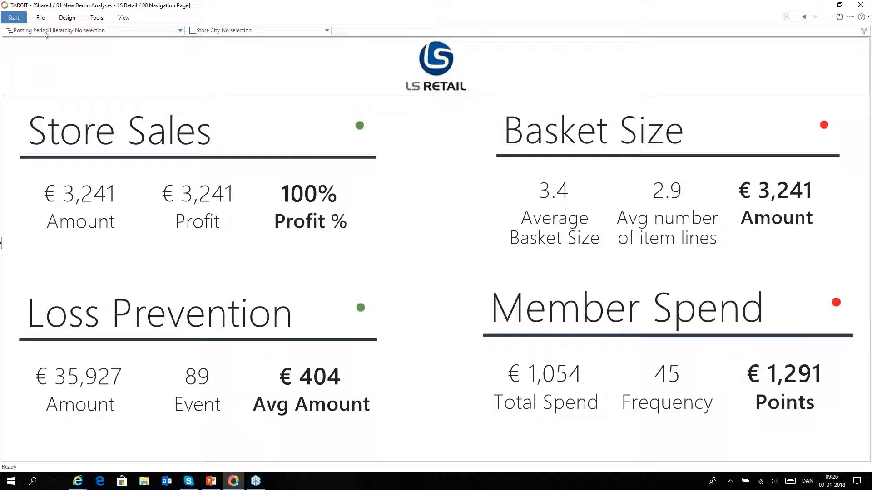
- Go to the options for creating a new document and choose Dashboard as its type
{"action": "left_click", "coordinate": [40, 18]}
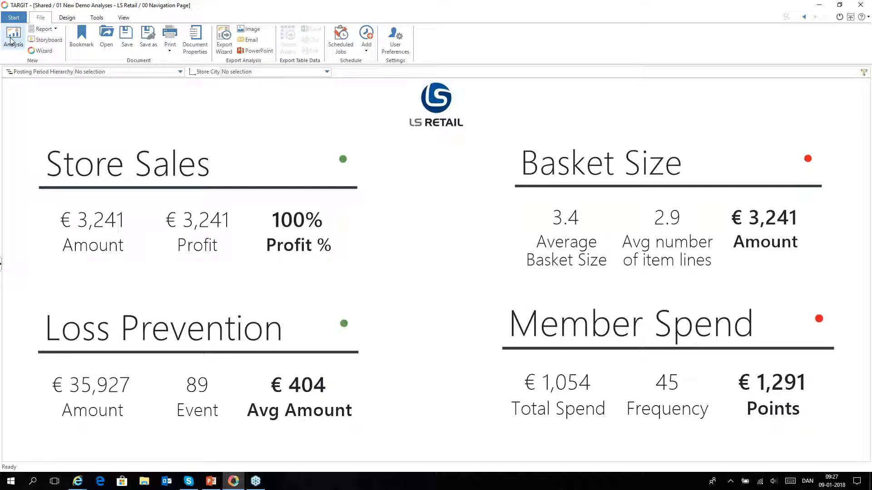
{"action": "left_click", "coordinate": [13, 20]}
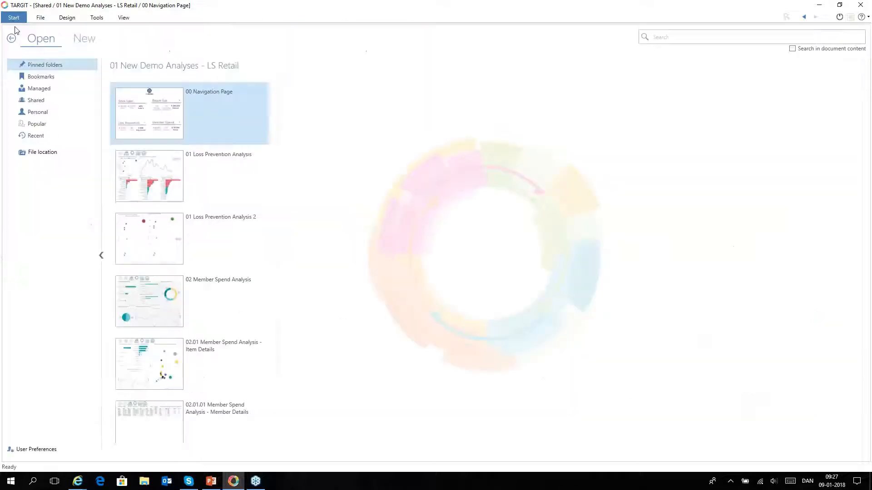
{"action": "left_click", "coordinate": [85, 39]}
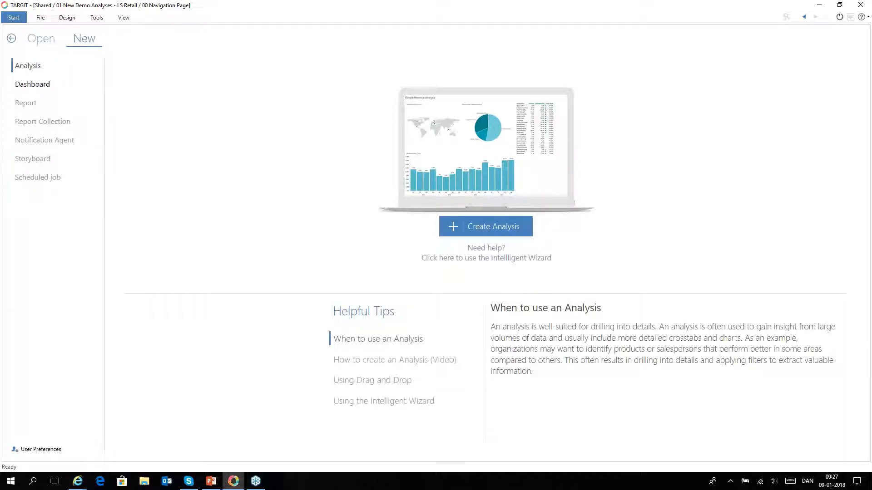
{"action": "left_click", "coordinate": [33, 84]}
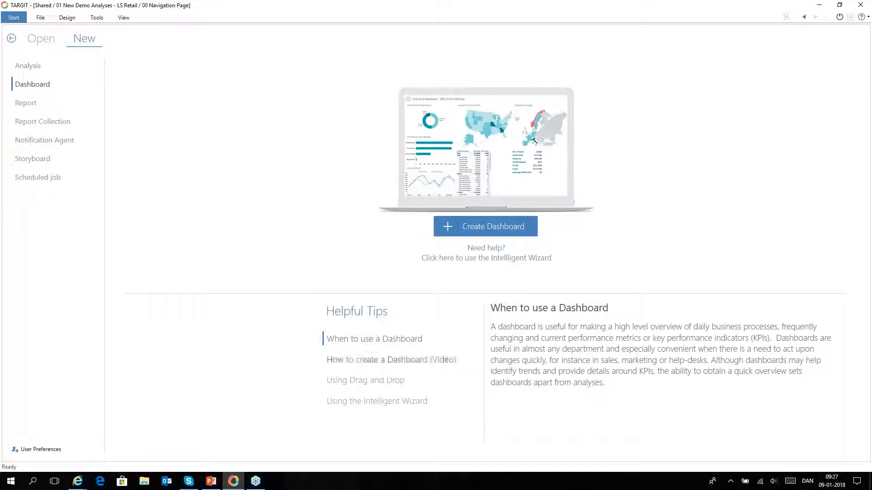
- View the video tip on creating a dashboard, and create a new analysis with the Retail Sales cube as source data
{"action": "left_click", "coordinate": [378, 359]}
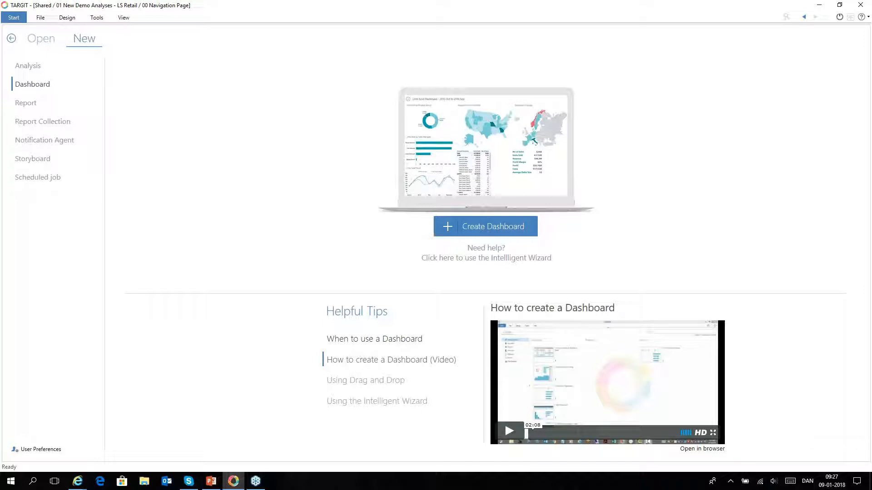
{"action": "left_click", "coordinate": [31, 66]}
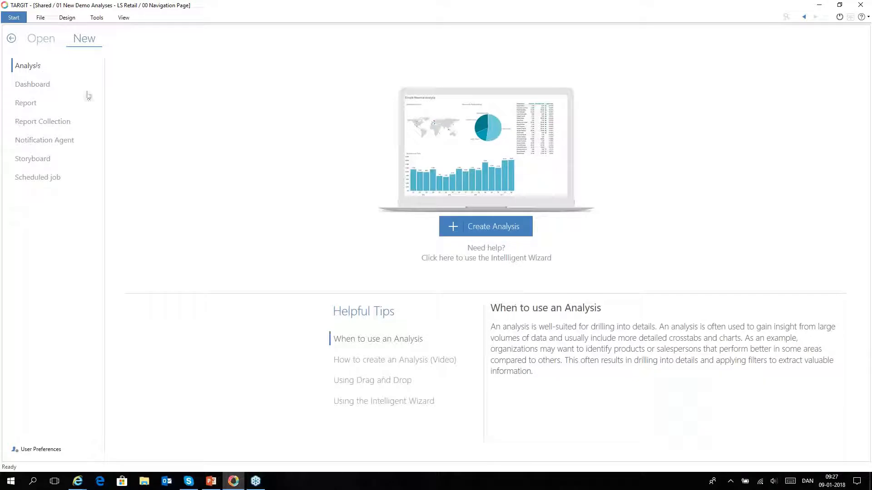
{"action": "left_click", "coordinate": [477, 229]}
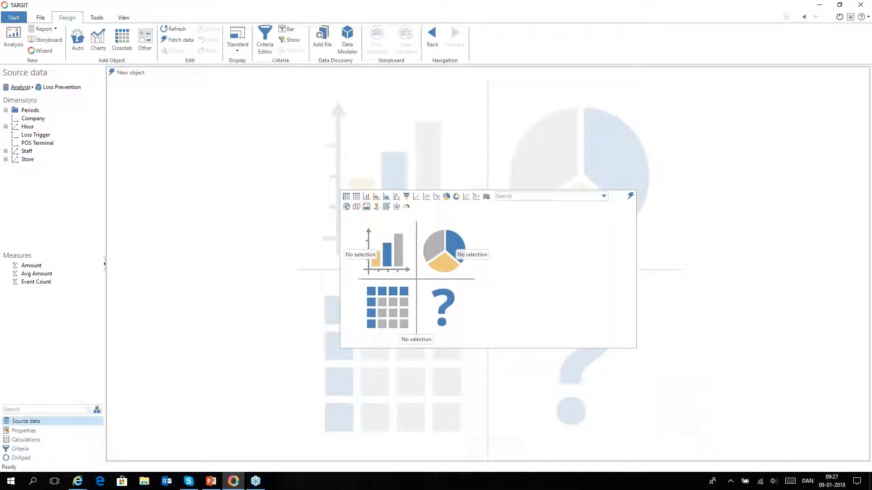
{"action": "left_click", "coordinate": [20, 88]}
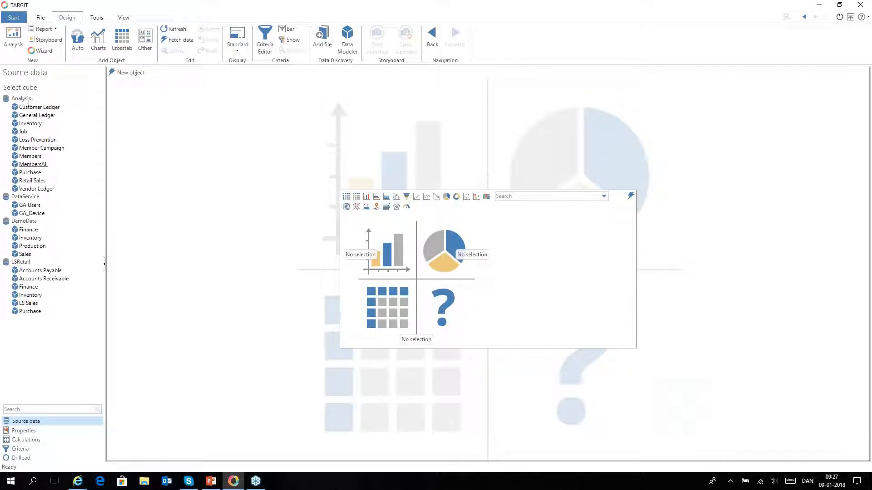
{"action": "left_click", "coordinate": [32, 181]}
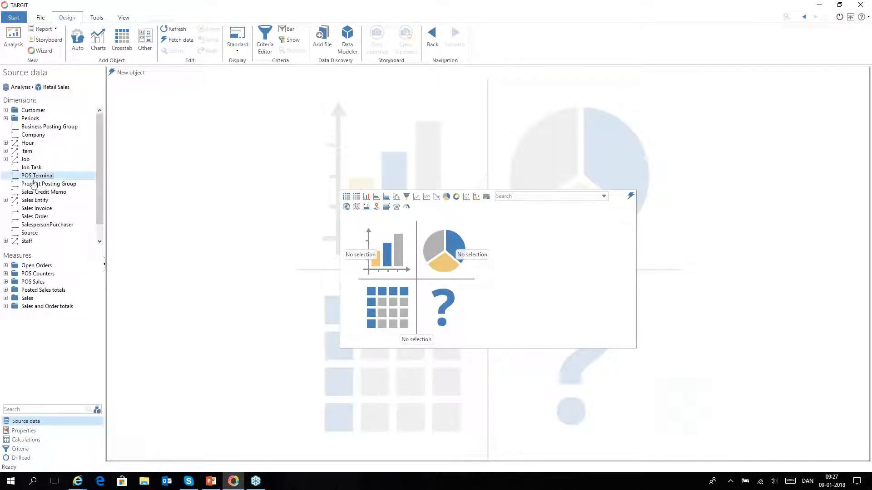
- Build a crosstab showing the Total Sales measure from Sales and Order totals per store name
{"action": "left_click", "coordinate": [6, 307]}
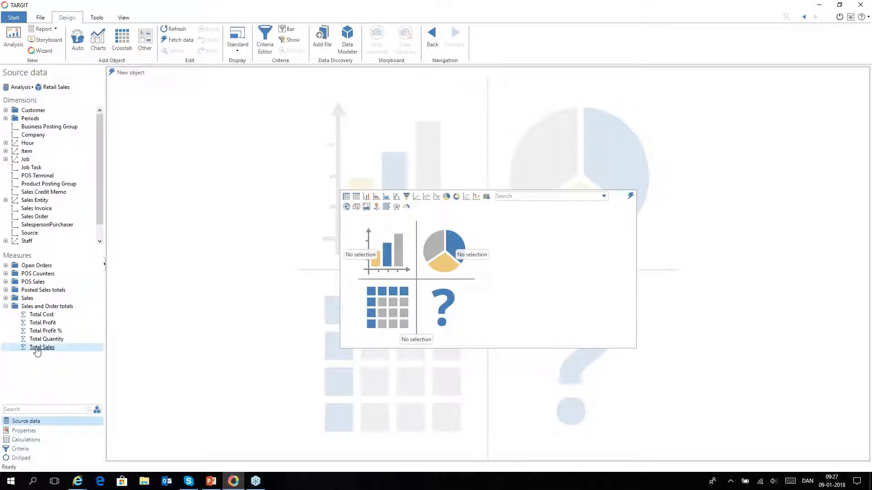
{"action": "double_click", "coordinate": [36, 348]}
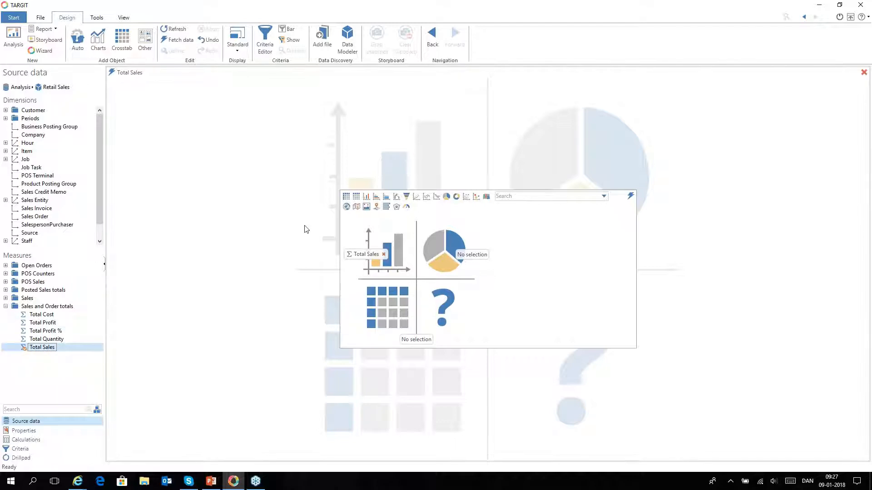
{"action": "left_click", "coordinate": [346, 196]}
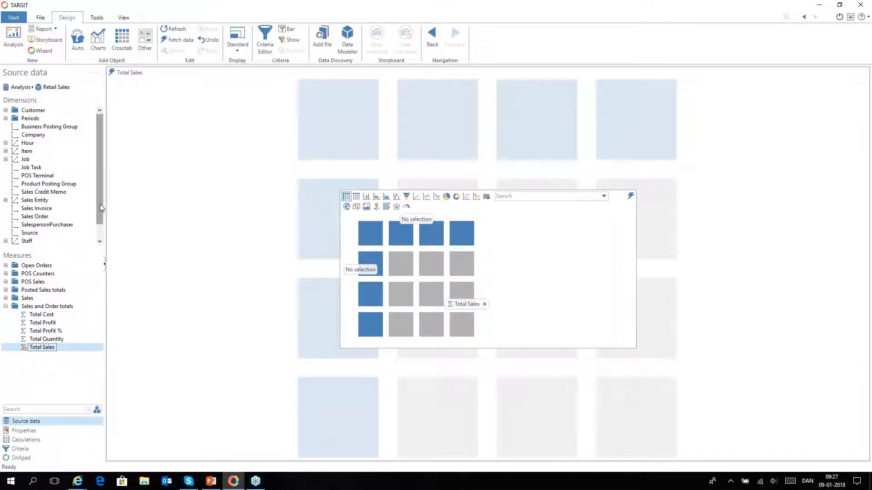
{"action": "left_click_drag", "start_coordinate": [99, 203], "coordinate": [100, 234]}
{"action": "left_click", "coordinate": [5, 232]}
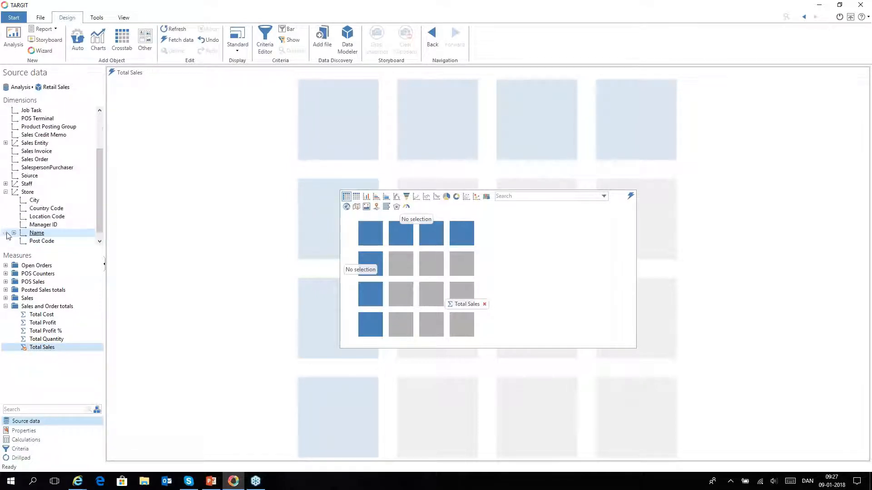
{"action": "double_click", "coordinate": [45, 237]}
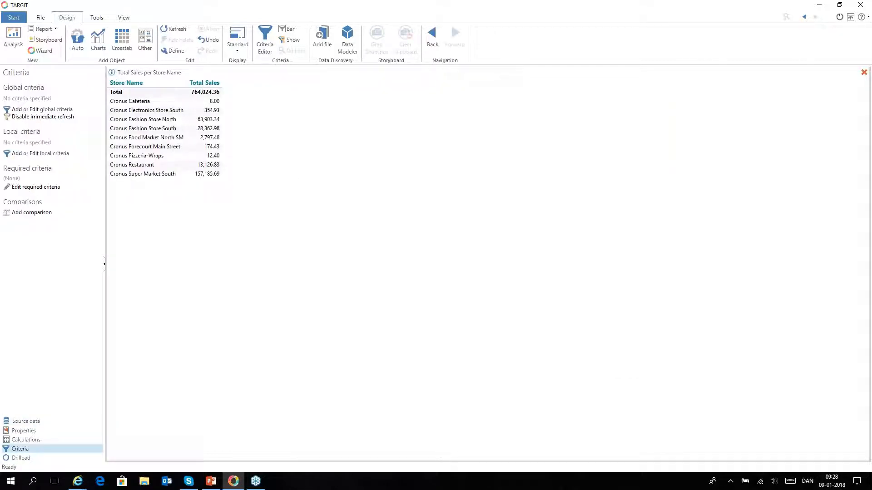
- Sort the store crosstab by Total Sales in descending order
{"action": "right_click", "coordinate": [205, 85]}
{"action": "mouse_move", "coordinate": [227, 132]}
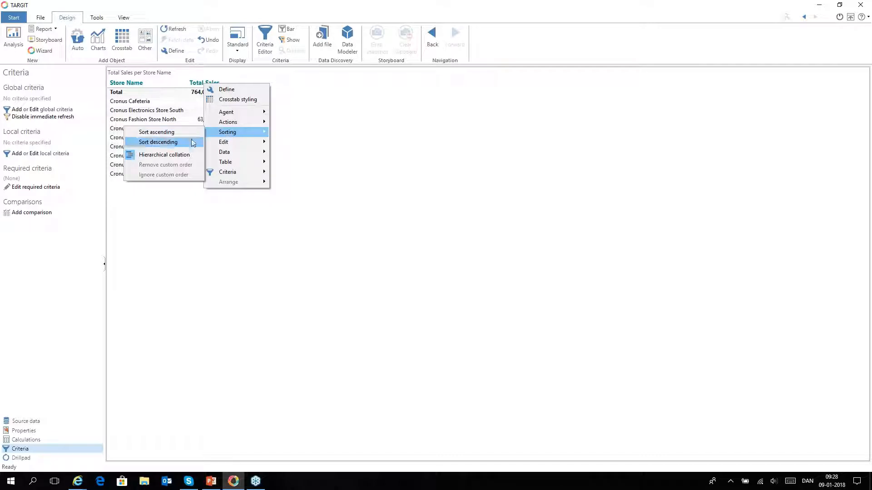
{"action": "left_click", "coordinate": [157, 142]}
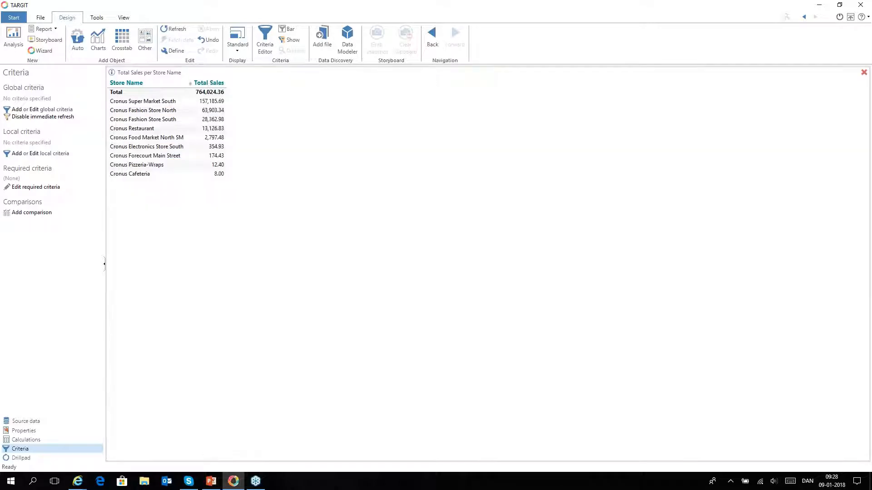
- Add a second crosstab showing Total Sales per Posting Period hierarchy and fetch its data
{"action": "left_click", "coordinate": [122, 41]}
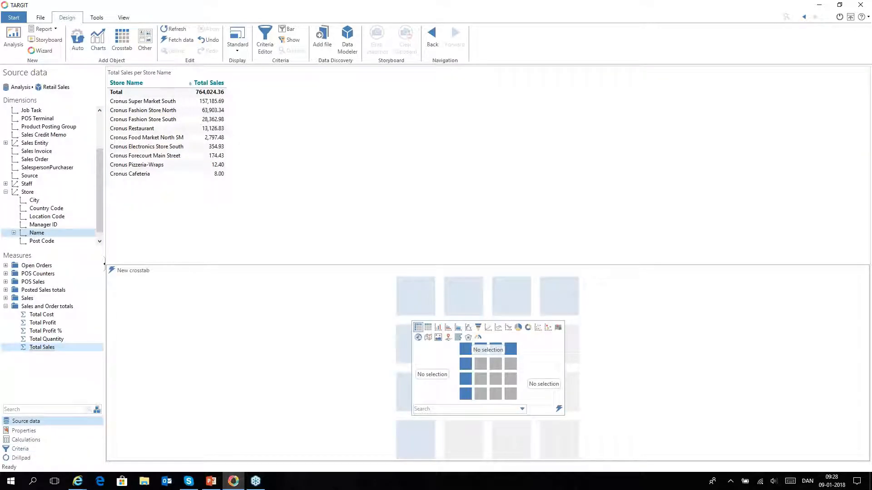
{"action": "double_click", "coordinate": [50, 351]}
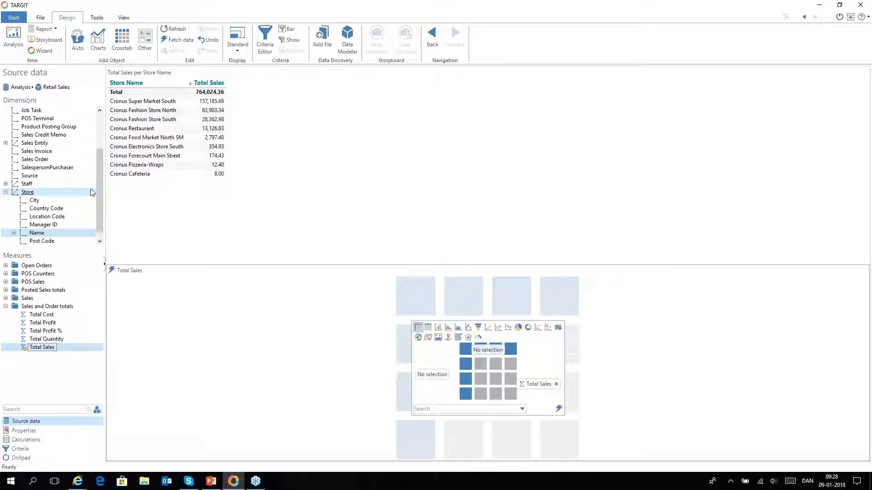
{"action": "scroll", "coordinate": [101, 196], "scroll_direction": "up", "scroll_amount": 3}
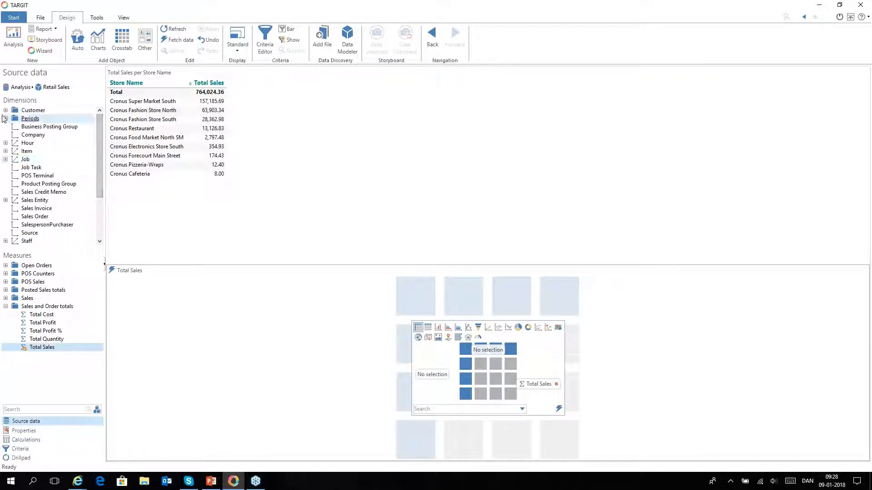
{"action": "left_click", "coordinate": [5, 118]}
{"action": "double_click", "coordinate": [47, 135]}
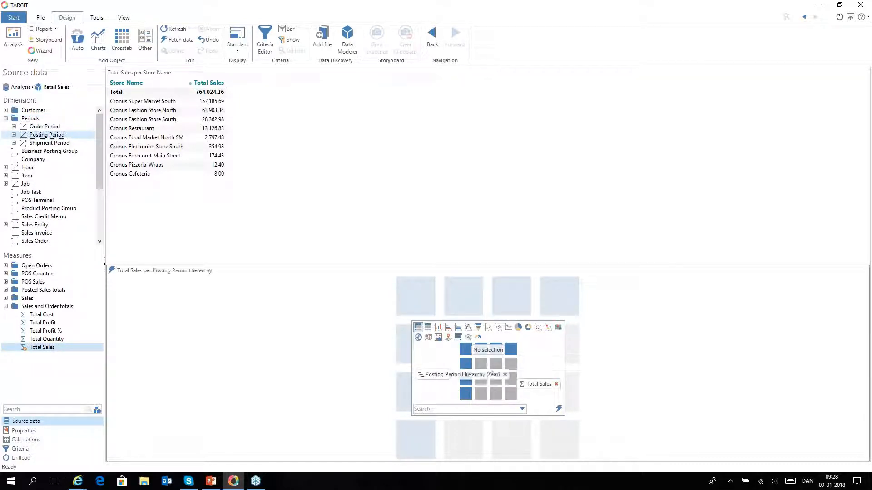
{"action": "left_click", "coordinate": [112, 271]}
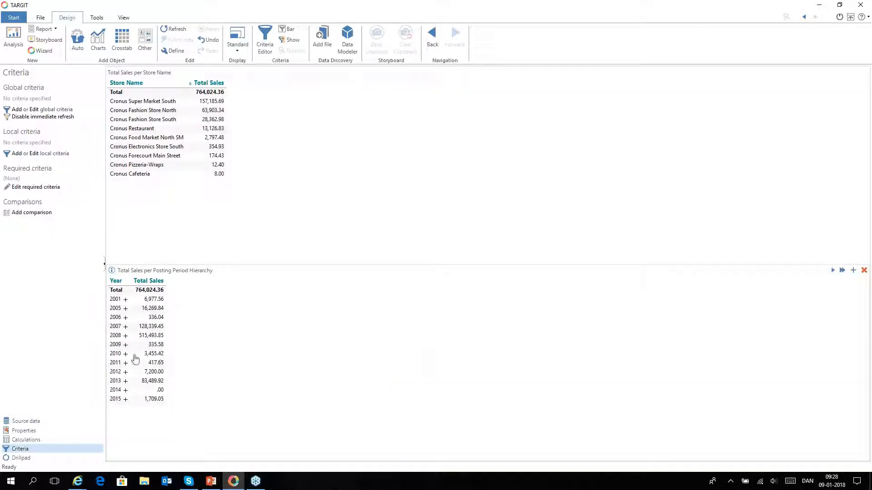
- Convert the posting period crosstab to a bar chart and settle on a smooth line chart
{"action": "left_click", "coordinate": [73, 430]}
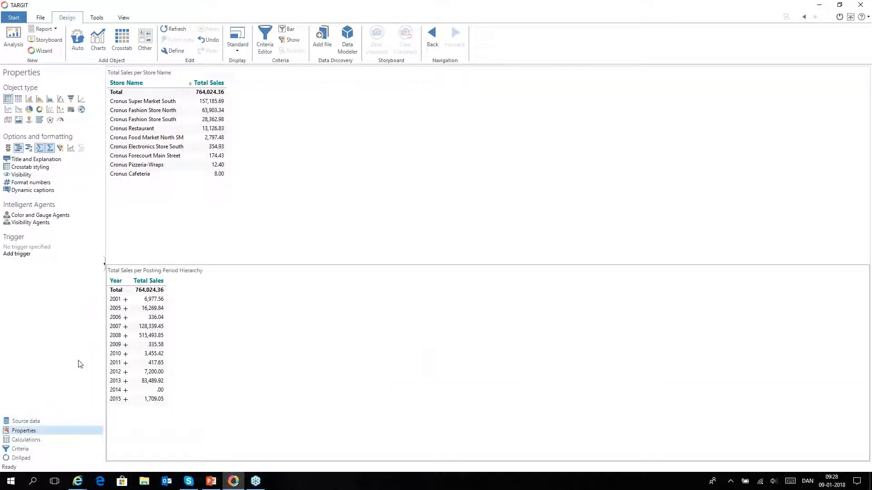
{"action": "left_click", "coordinate": [28, 102]}
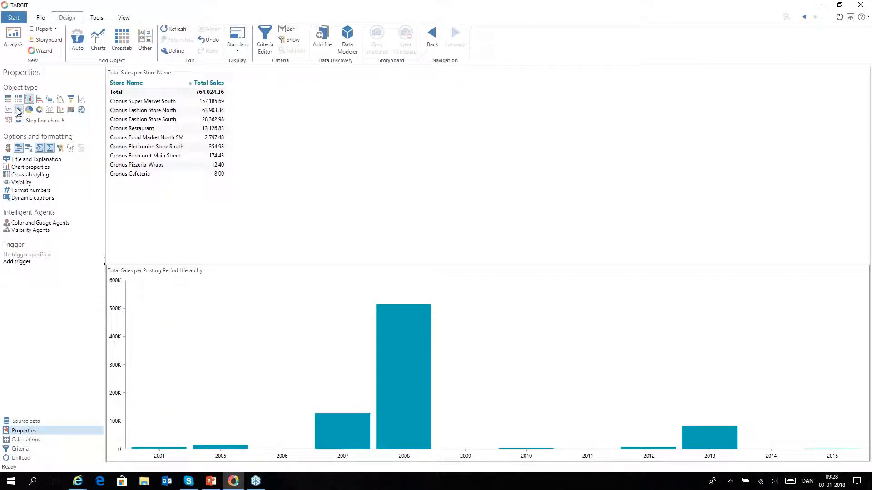
{"action": "left_click", "coordinate": [8, 110]}
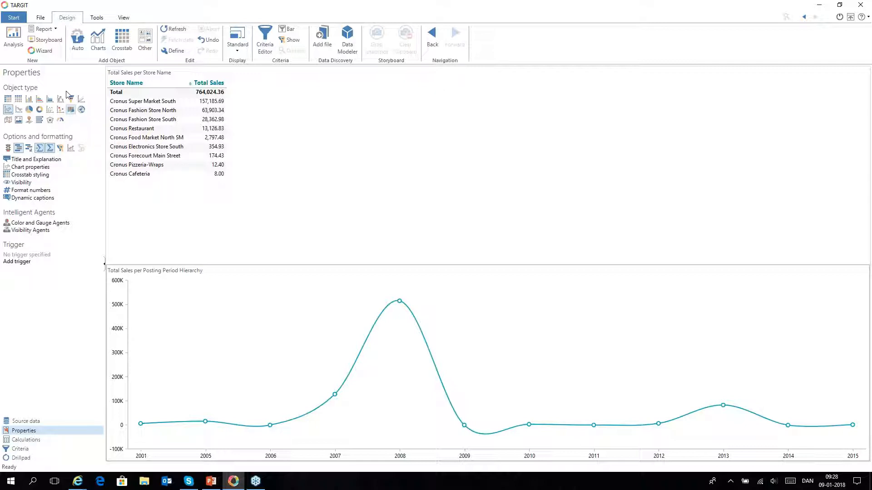
- Add a third crosstab with Total Quantity, Total Sales and Total Profit % per item ProductGroup
{"action": "left_click", "coordinate": [121, 48]}
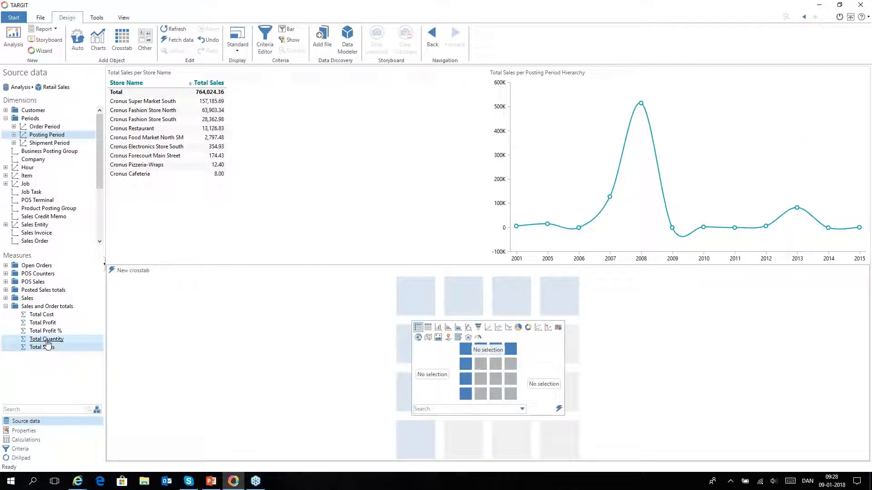
{"action": "double_click", "coordinate": [47, 341]}
{"action": "double_click", "coordinate": [47, 346]}
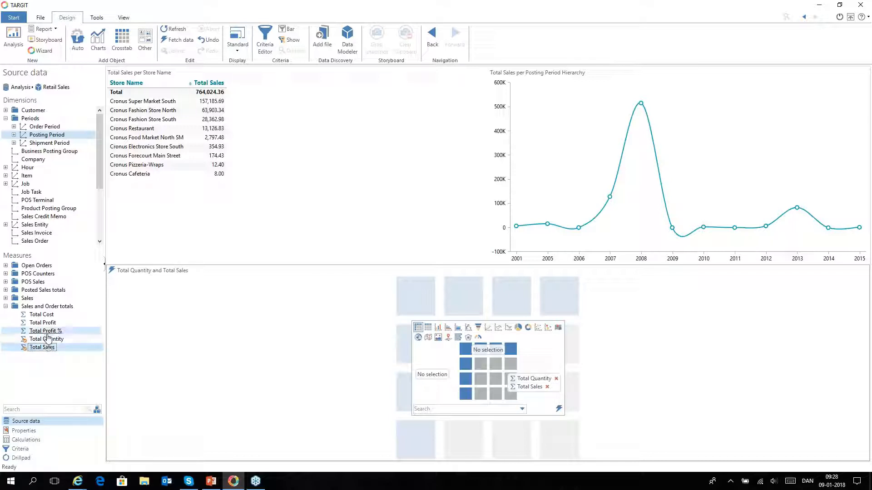
{"action": "double_click", "coordinate": [45, 331]}
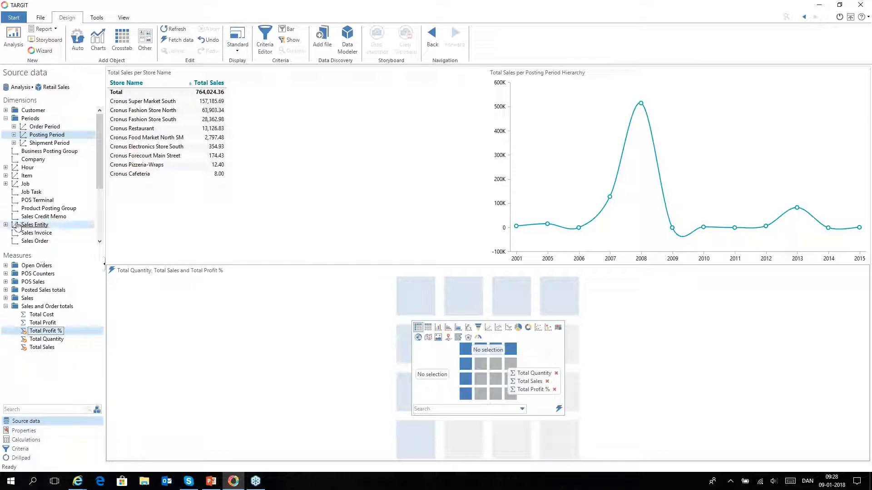
{"action": "left_click", "coordinate": [5, 176]}
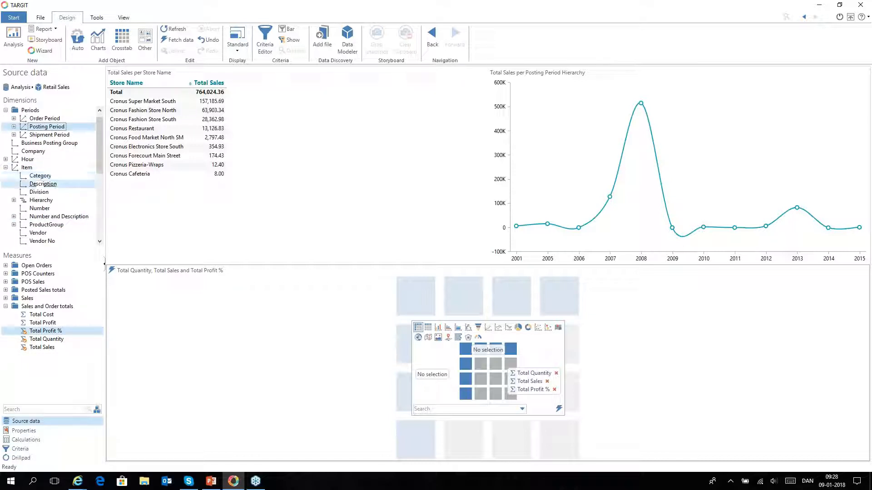
{"action": "left_click_drag", "start_coordinate": [100, 166], "coordinate": [100, 184]}
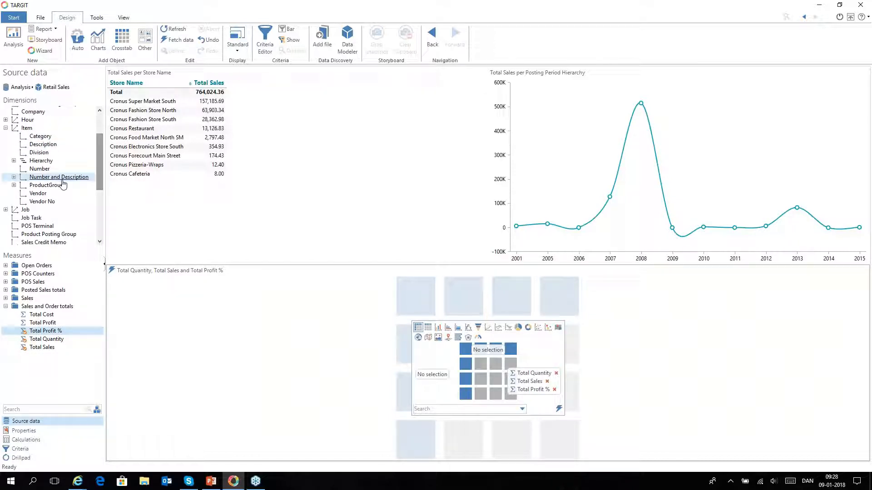
{"action": "double_click", "coordinate": [46, 185]}
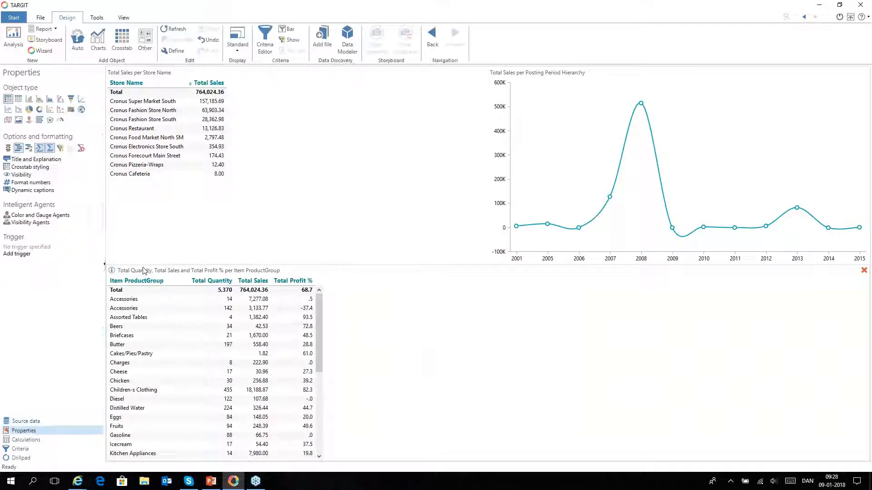
- Rearrange the layout so the product group crosstab sits beside the store crosstab, with the line chart spanning the full width below
{"action": "left_click_drag", "start_coordinate": [183, 273], "coordinate": [848, 264]}
{"action": "left_click_drag", "start_coordinate": [481, 101], "coordinate": [486, 443]}
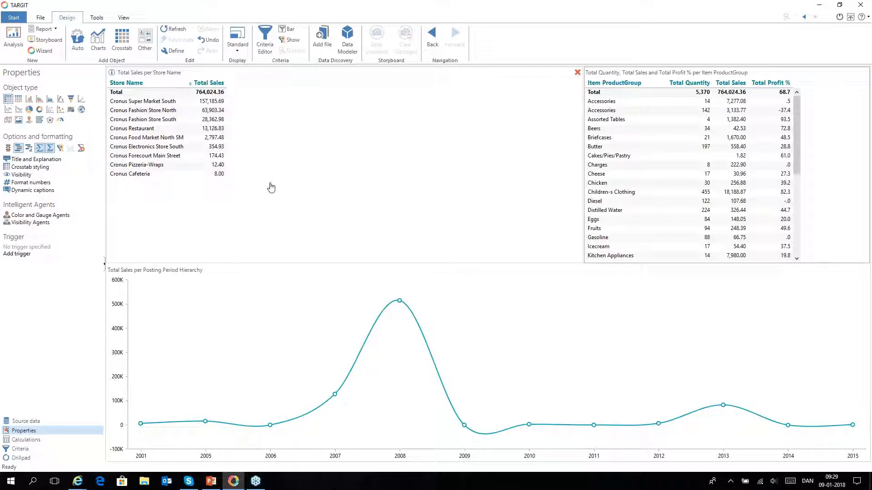
- Filter the analysis to Cronus Restaurant and sort its product groups by Total Sales in descending order
{"action": "left_click", "coordinate": [146, 130]}
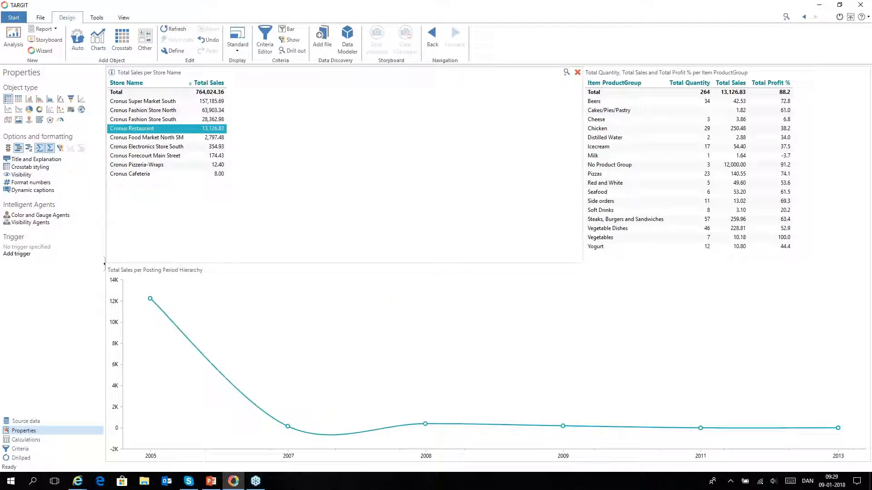
{"action": "right_click", "coordinate": [730, 85]}
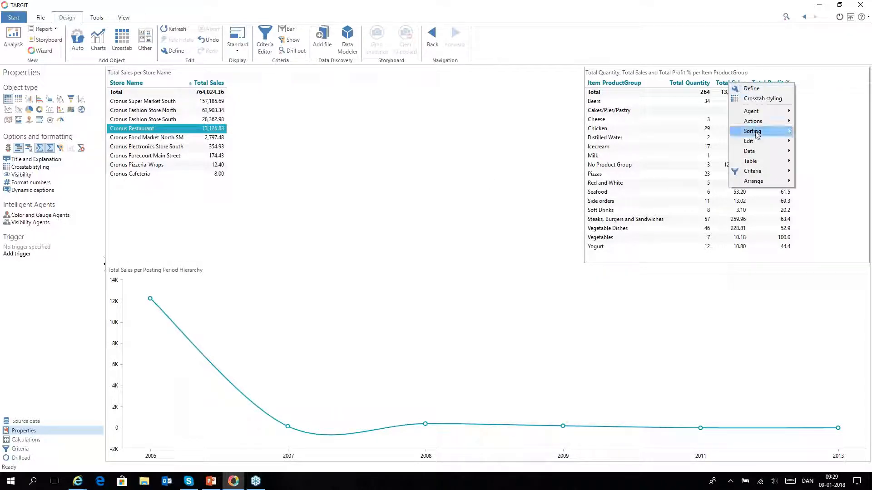
{"action": "mouse_move", "coordinate": [754, 131]}
{"action": "left_click", "coordinate": [723, 142]}
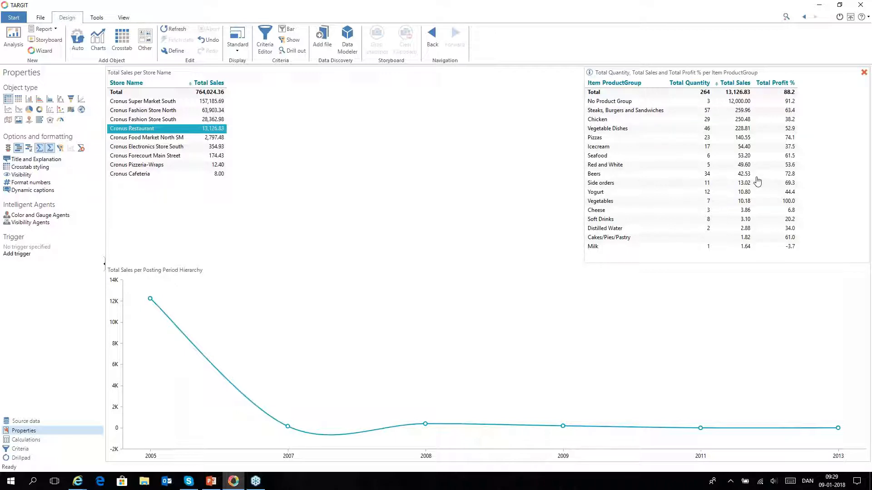
- Create a notification job on the product group crosstab's Total Profit % that triggers when the value is less than a set threshold
{"action": "right_click", "coordinate": [792, 214]}
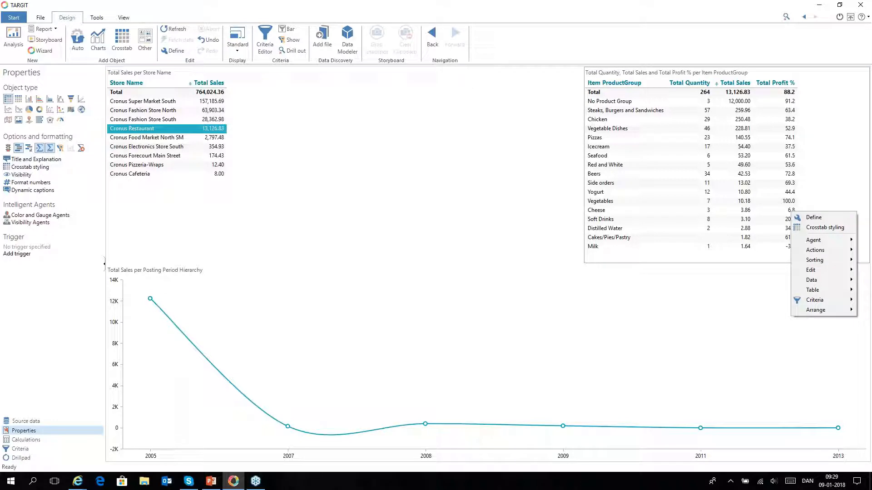
{"action": "mouse_move", "coordinate": [820, 245]}
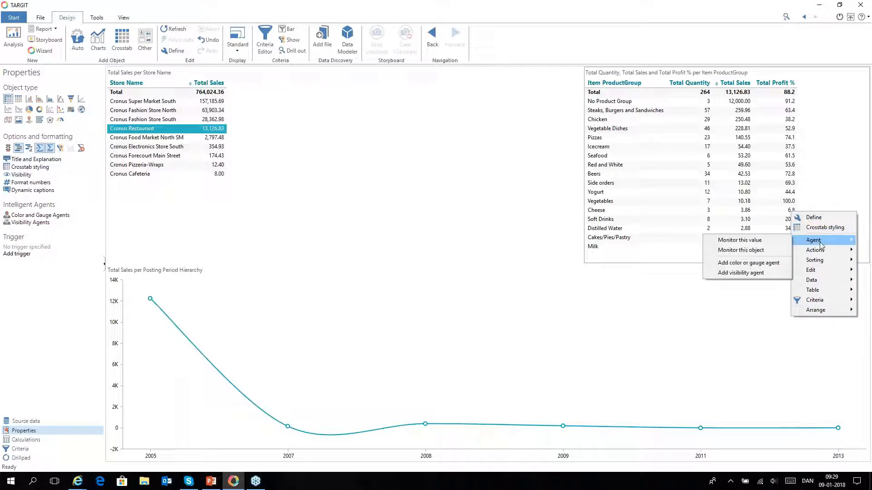
{"action": "left_click", "coordinate": [760, 243]}
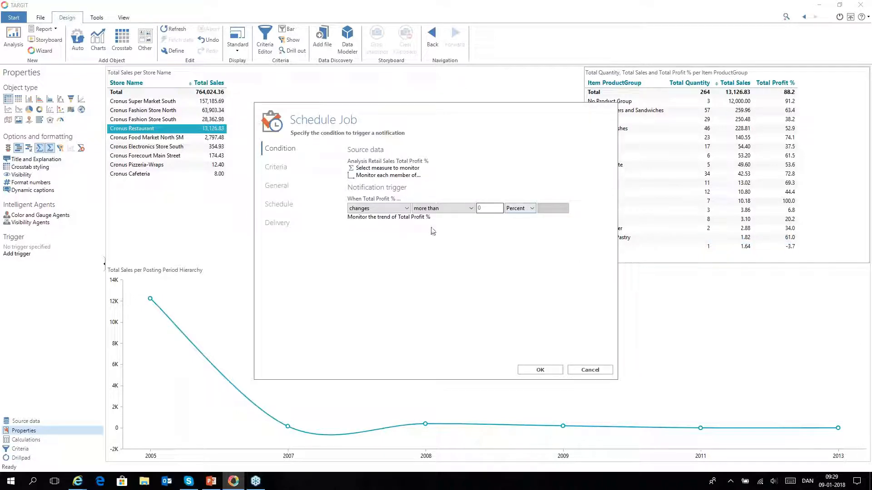
{"action": "left_click", "coordinate": [406, 209]}
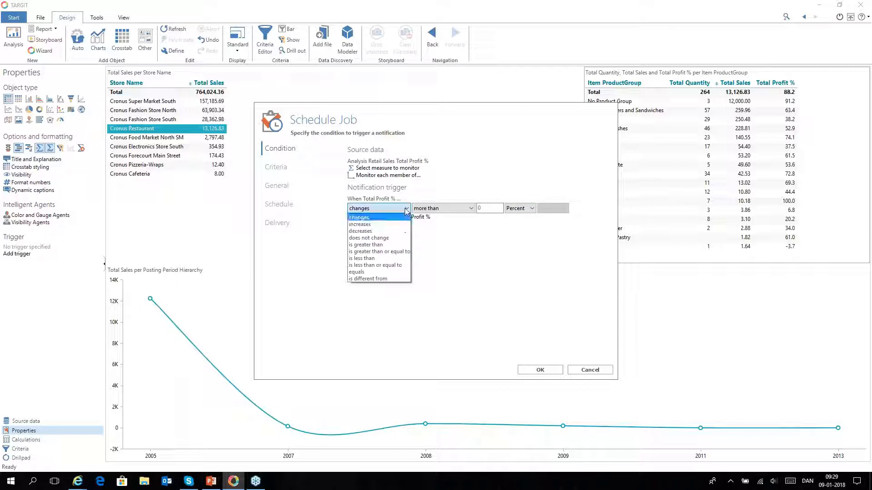
{"action": "left_click", "coordinate": [393, 258]}
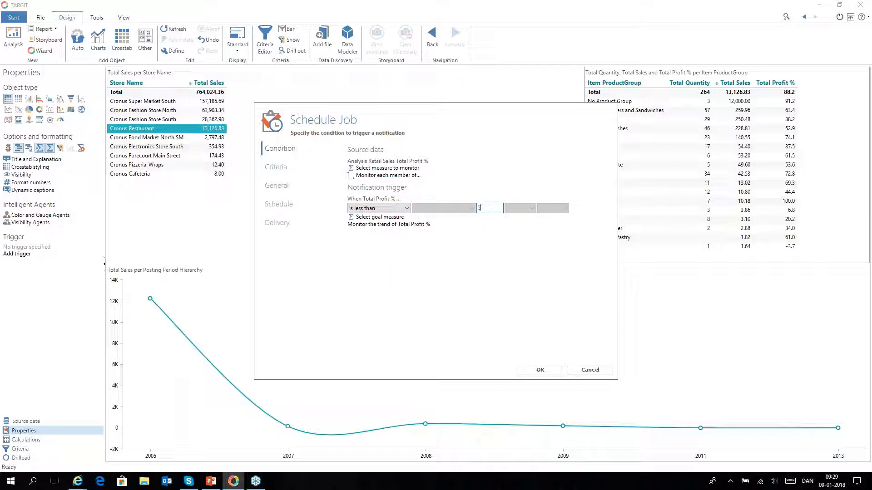
{"action": "left_click", "coordinate": [541, 369]}
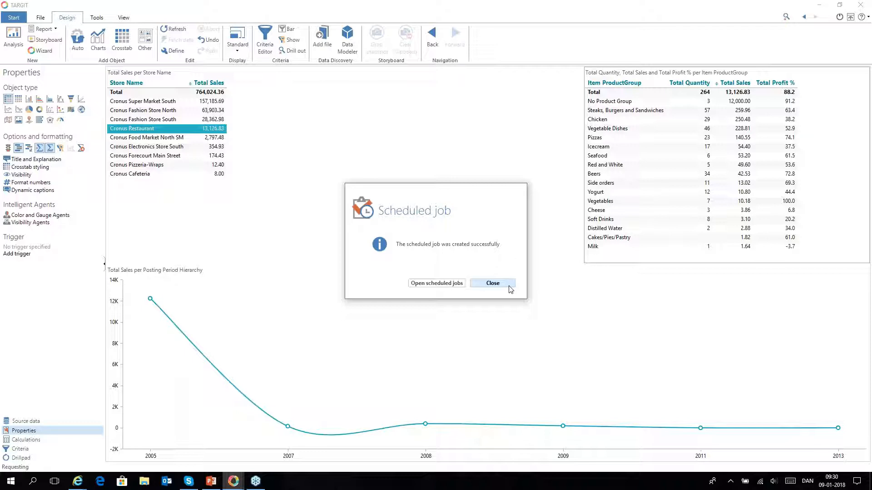
{"action": "left_click", "coordinate": [493, 283]}
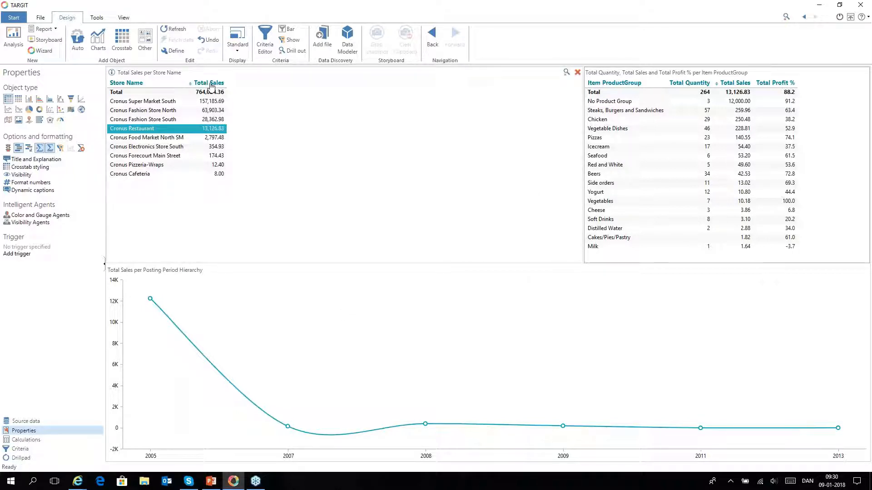
- Open the Weekly Report from the 01 New Demo Analyses - LS Retail folder without saving the current analysis
{"action": "left_click", "coordinate": [9, 20]}
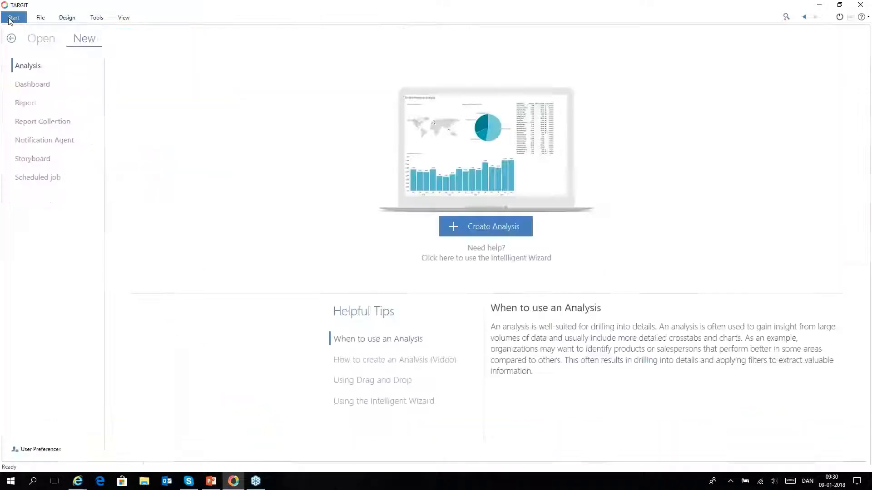
{"action": "left_click", "coordinate": [30, 40]}
{"action": "scroll", "coordinate": [227, 273], "scroll_direction": "down", "scroll_amount": 10}
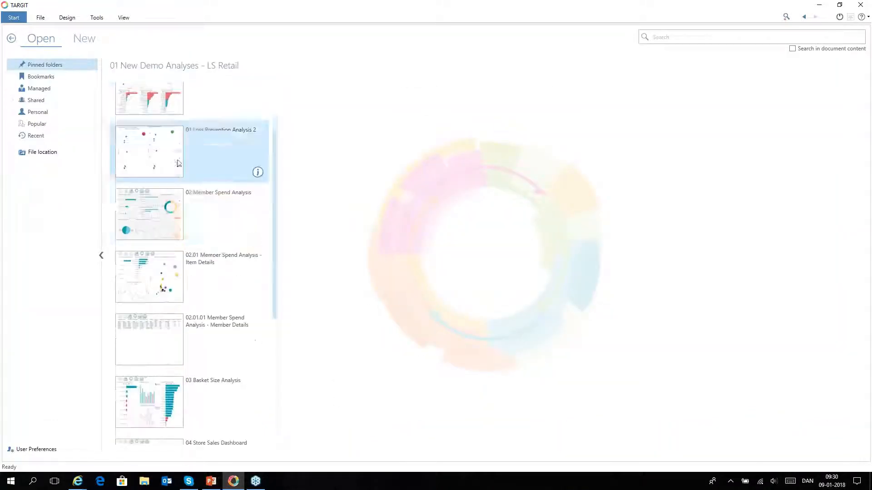
{"action": "left_click", "coordinate": [176, 395]}
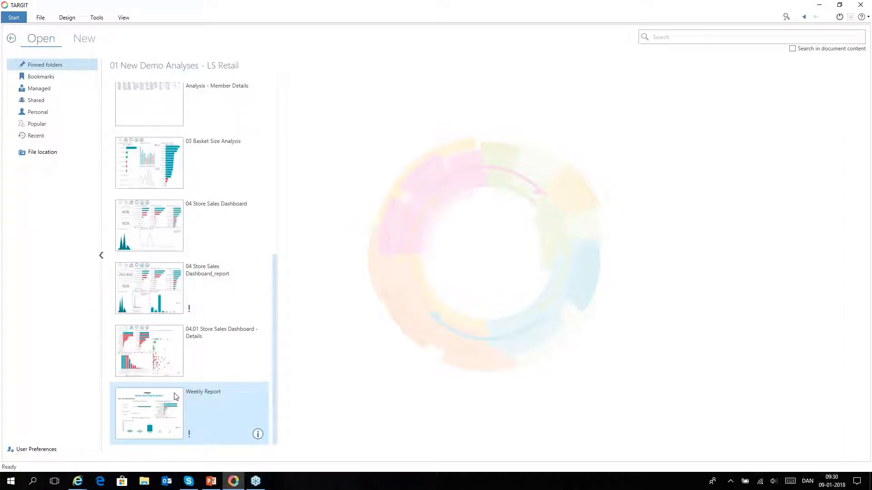
{"action": "left_click", "coordinate": [175, 394]}
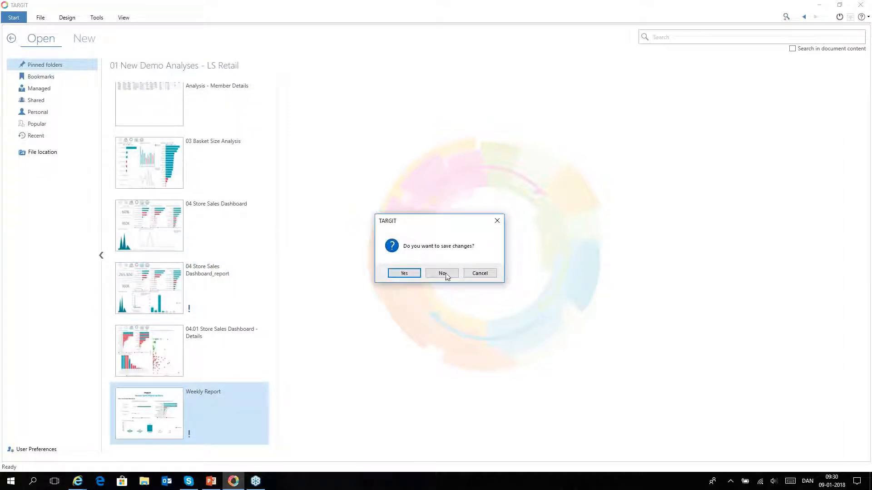
{"action": "left_click", "coordinate": [442, 273]}
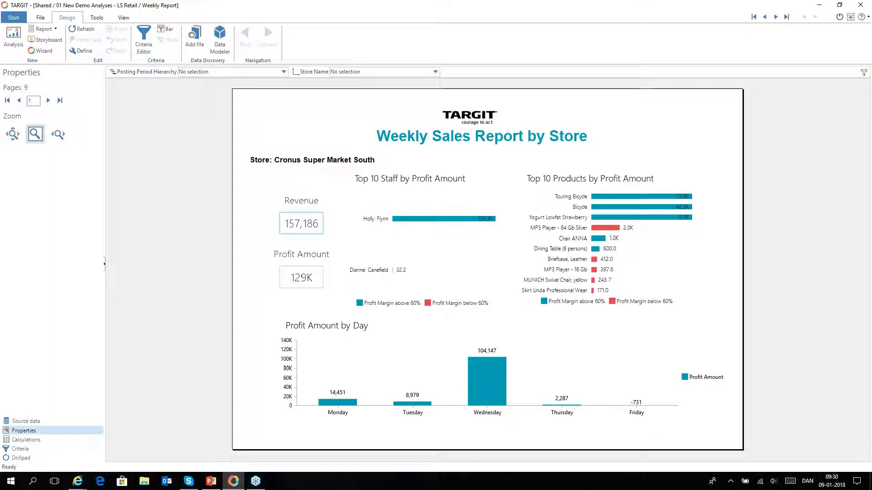
- Start a scheduled job for the Weekly Report document with Adobe Acrobat (.pdf) as its output format
{"action": "left_click", "coordinate": [22, 17]}
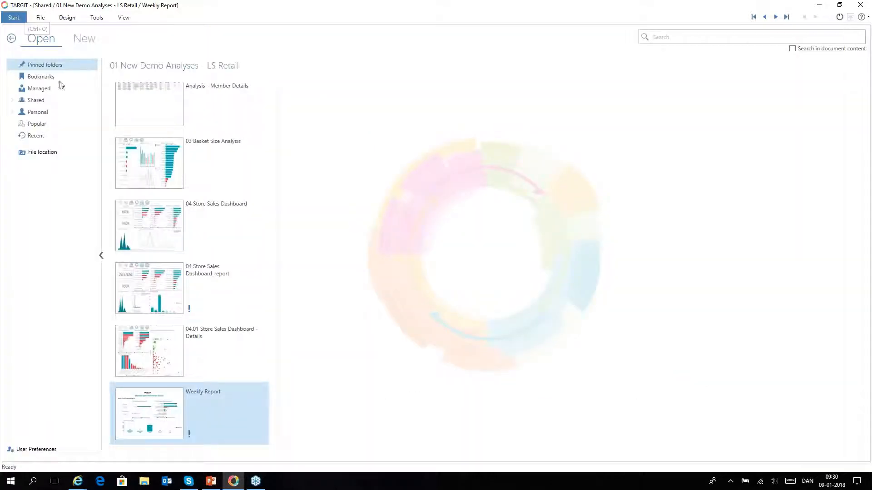
{"action": "right_click", "coordinate": [170, 416]}
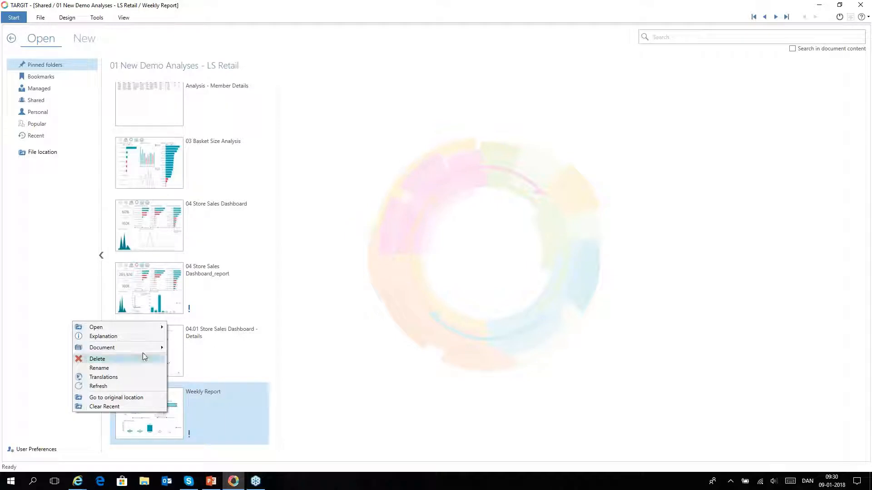
{"action": "mouse_move", "coordinate": [138, 349]}
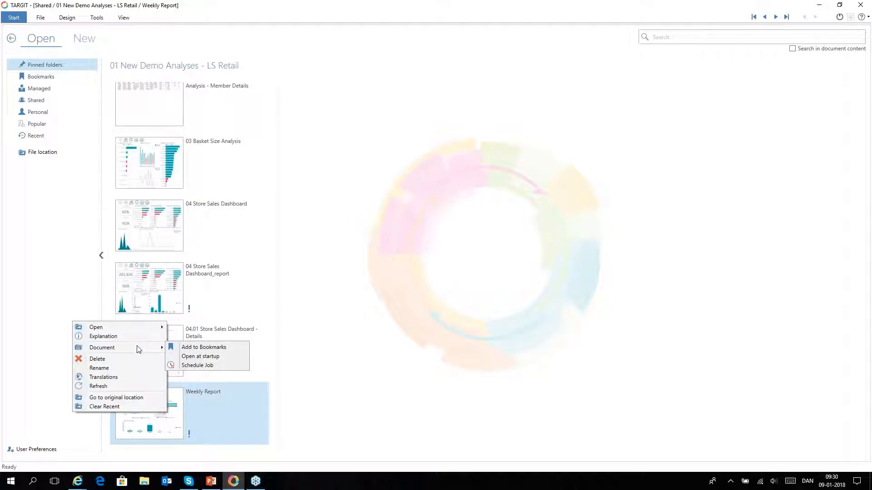
{"action": "left_click", "coordinate": [200, 368]}
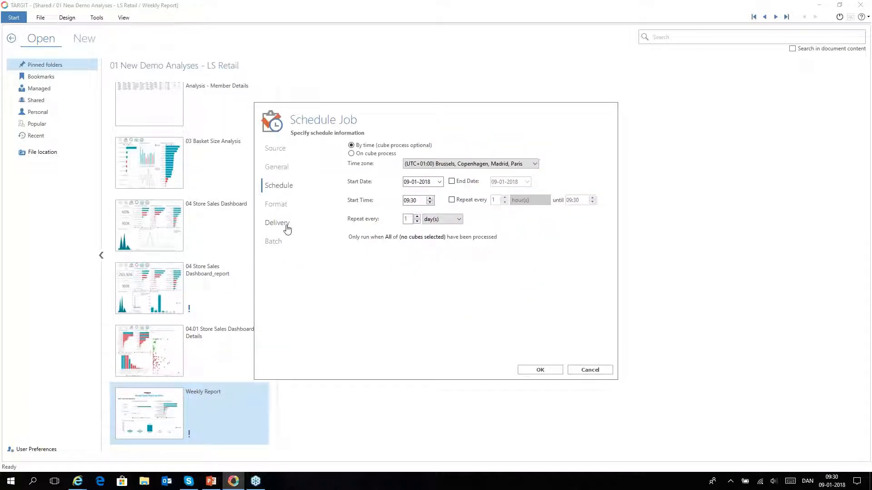
{"action": "left_click", "coordinate": [283, 205]}
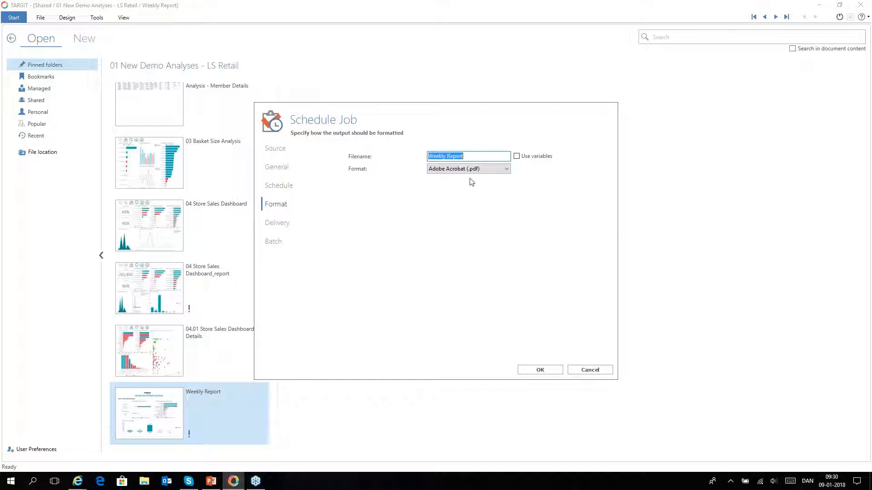
{"action": "left_click", "coordinate": [492, 171]}
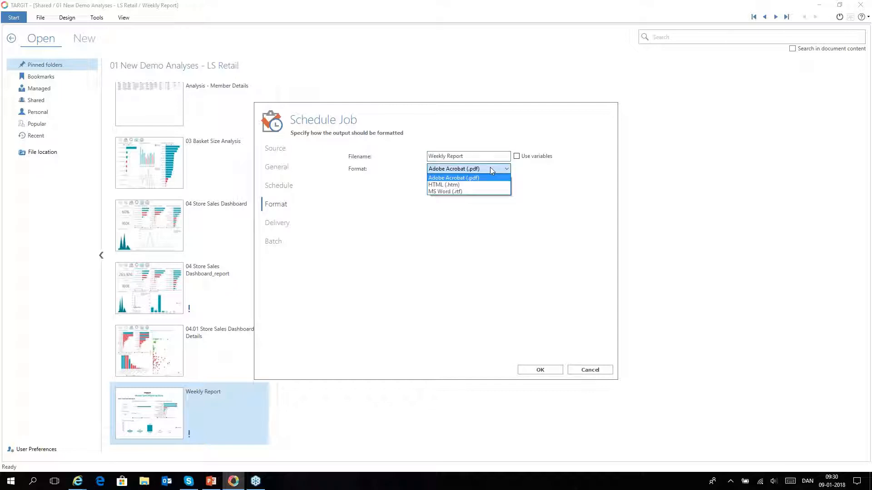
{"action": "left_click", "coordinate": [490, 169]}
- Set the job to repeat every week on Monday and export its output to Batch Folder
{"action": "left_click", "coordinate": [286, 189]}
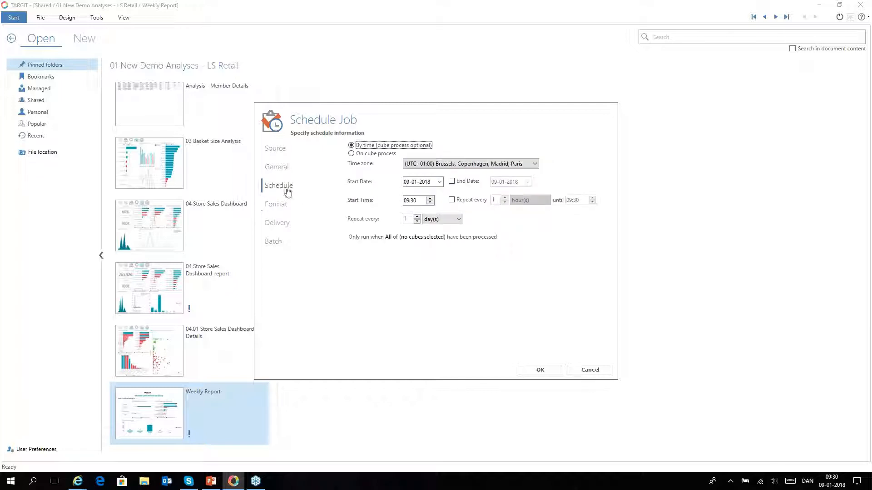
{"action": "left_click", "coordinate": [443, 220]}
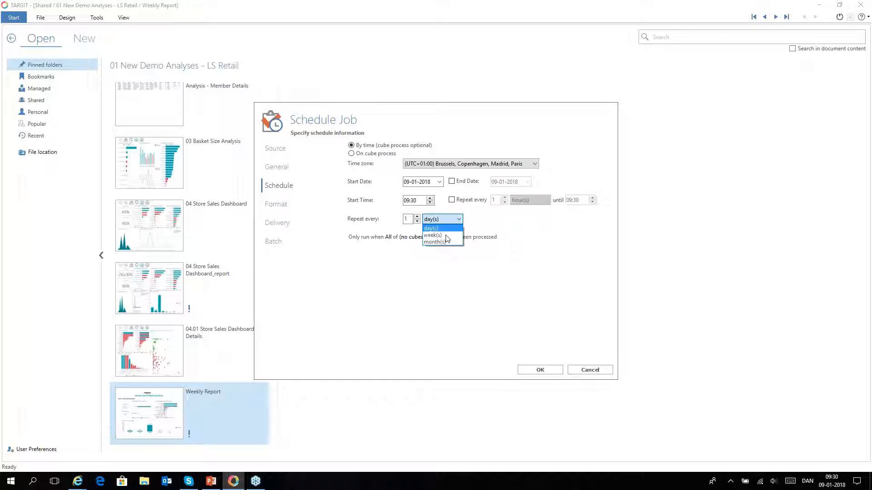
{"action": "left_click", "coordinate": [440, 235]}
{"action": "left_click", "coordinate": [408, 236]}
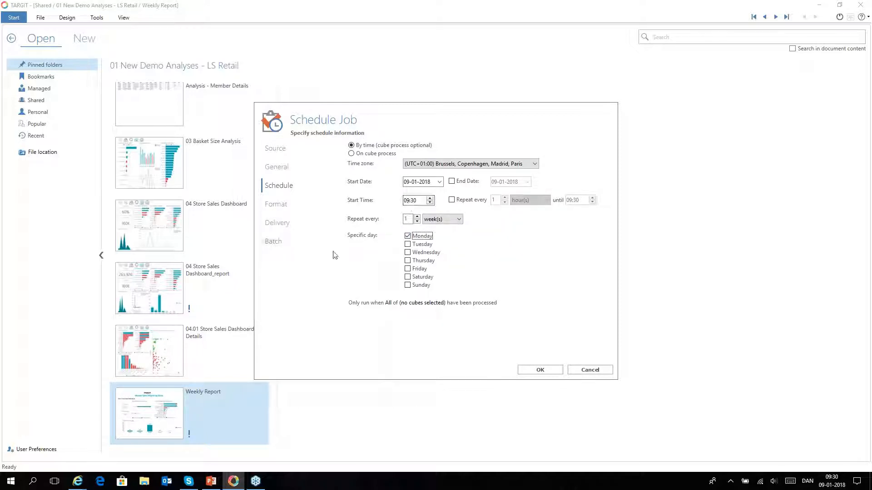
{"action": "left_click", "coordinate": [282, 222]}
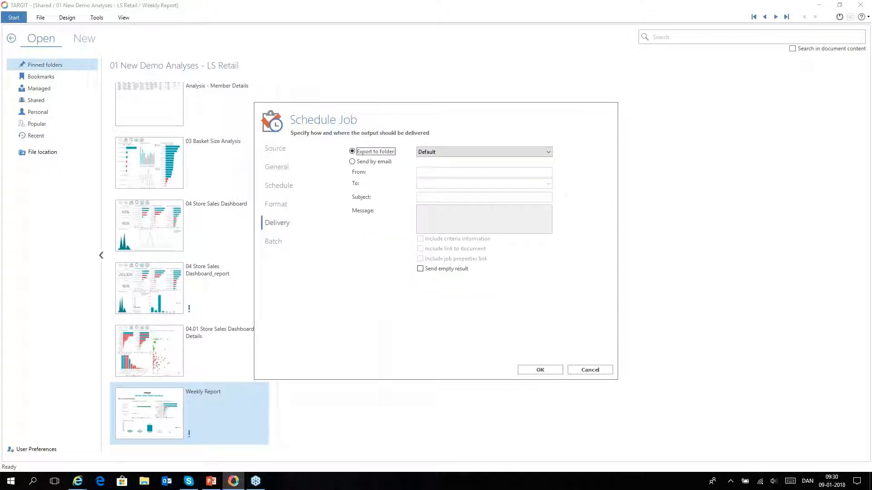
{"action": "left_click", "coordinate": [494, 153]}
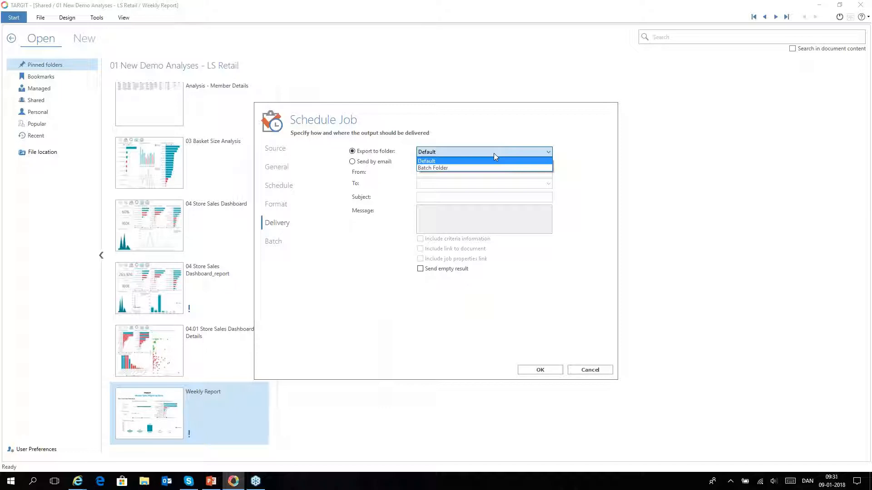
{"action": "left_click", "coordinate": [448, 169]}
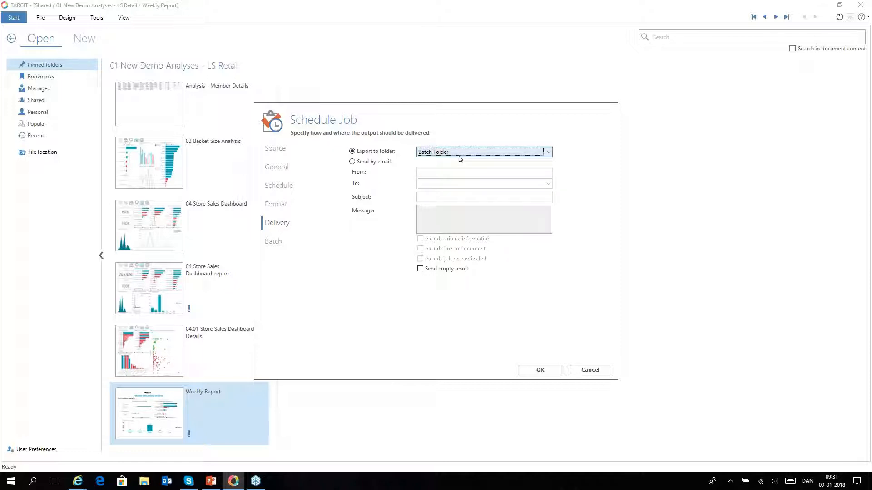
- Enable batch processing by the Retail Sales Store Name dimension, exclude Cronus Café, and create the scheduled job
{"action": "left_click", "coordinate": [296, 244]}
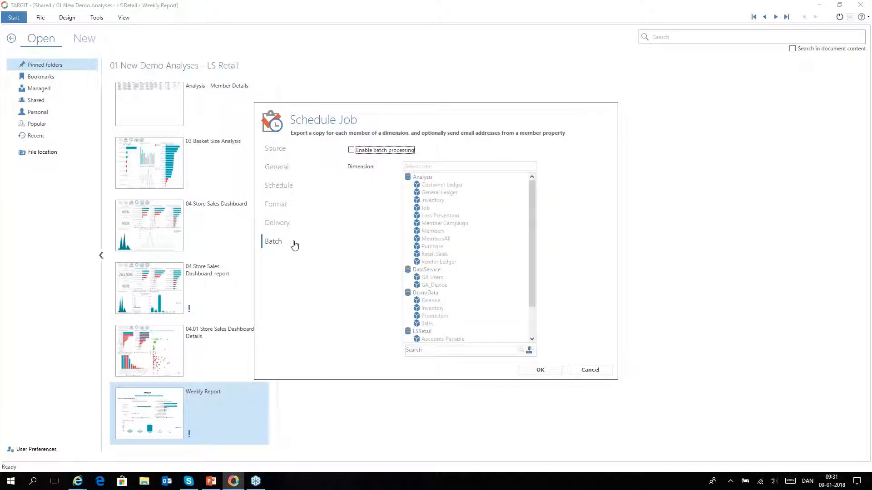
{"action": "left_click", "coordinate": [356, 153]}
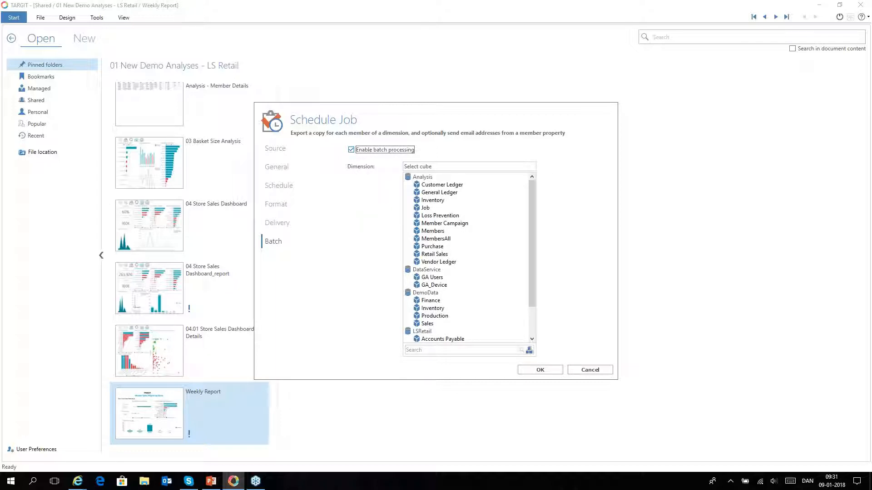
{"action": "left_click", "coordinate": [435, 255]}
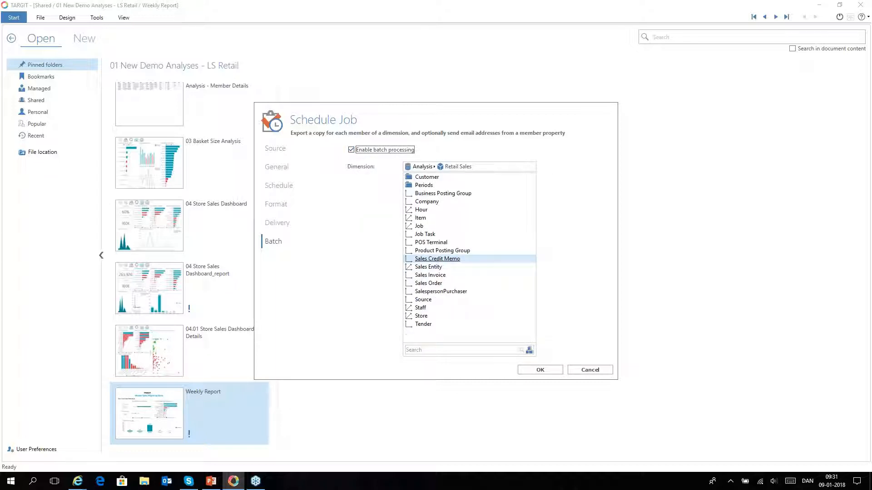
{"action": "left_click", "coordinate": [421, 316]}
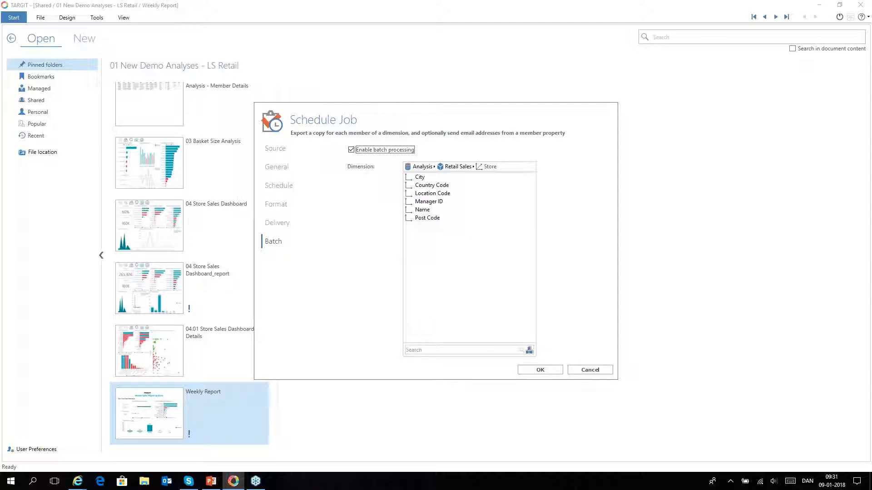
{"action": "left_click", "coordinate": [424, 209]}
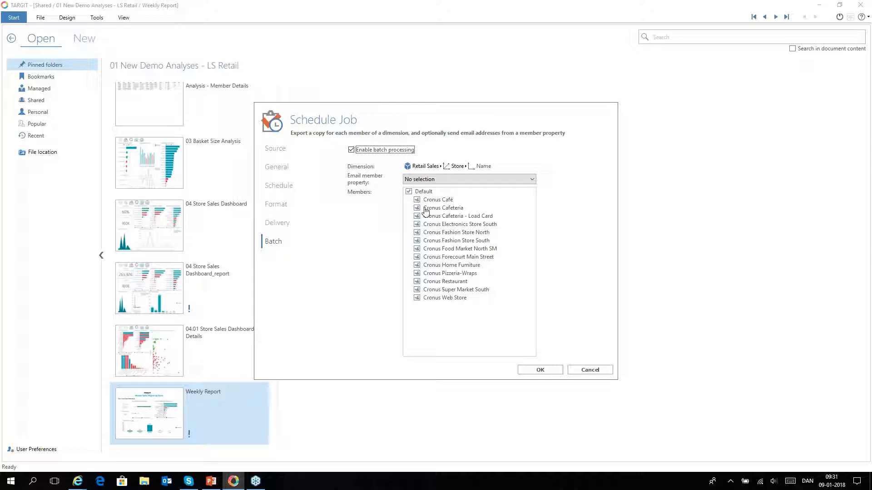
{"action": "left_click", "coordinate": [417, 200]}
{"action": "left_click", "coordinate": [534, 371]}
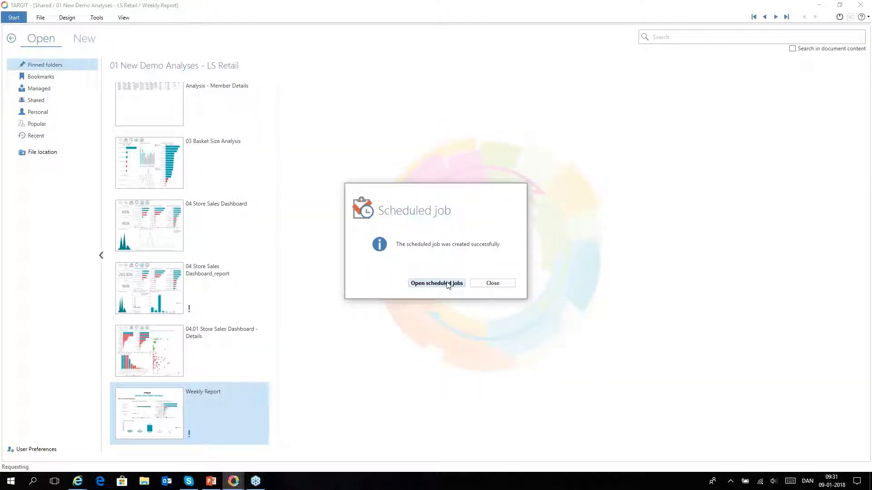
- Open the scheduled jobs list and run the Weekly Report job immediately
{"action": "left_click", "coordinate": [447, 284]}
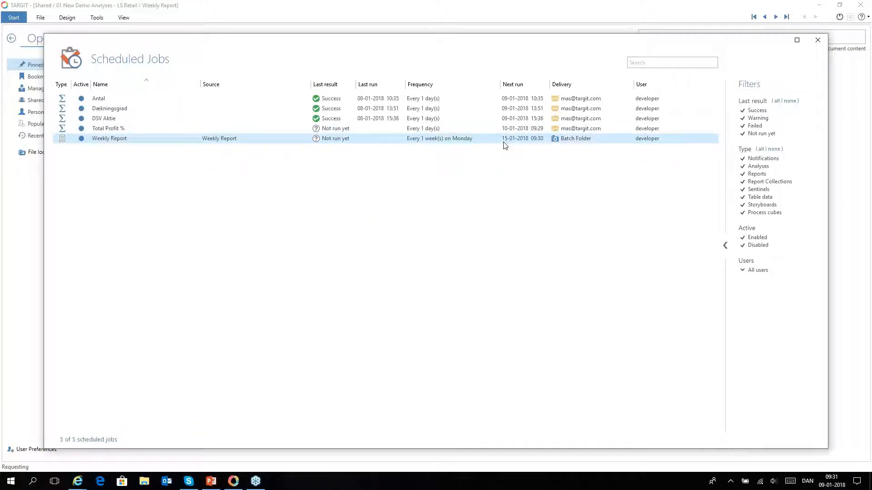
{"action": "right_click", "coordinate": [379, 139]}
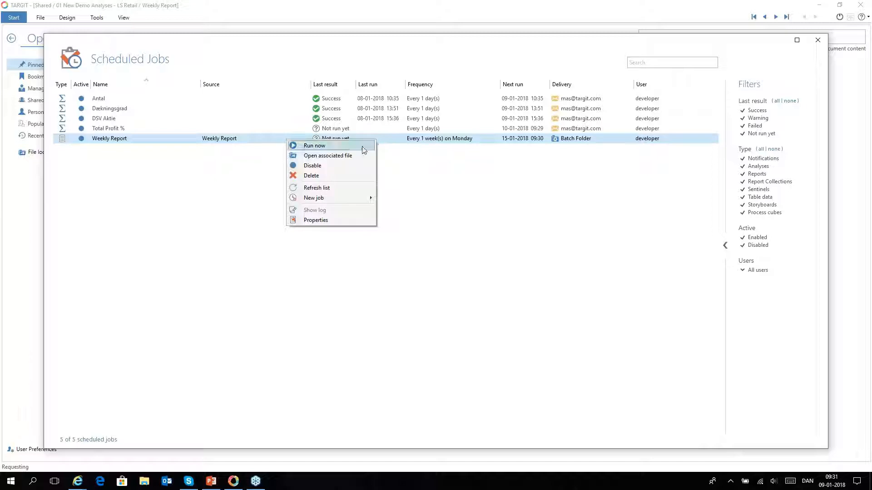
{"action": "left_click", "coordinate": [363, 146]}
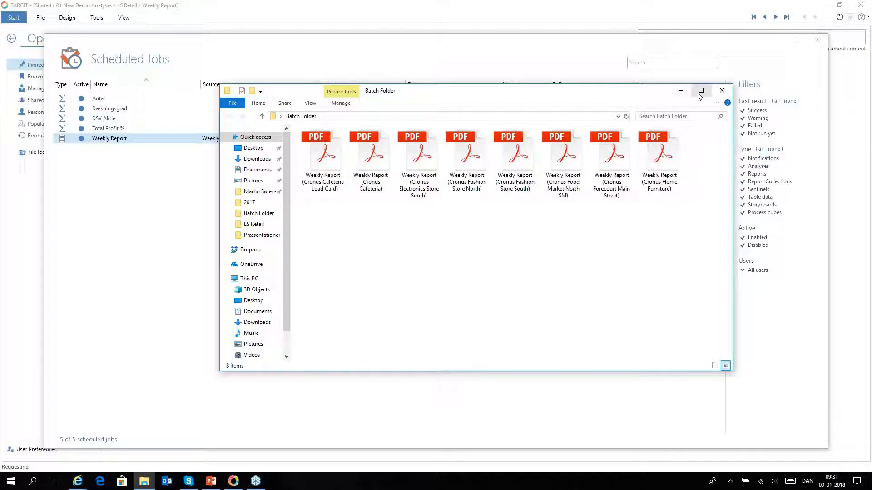
- Maximize the Batch Folder window and open the Weekly Report PDF for Cronus Super Market South
{"action": "left_click", "coordinate": [700, 92]}
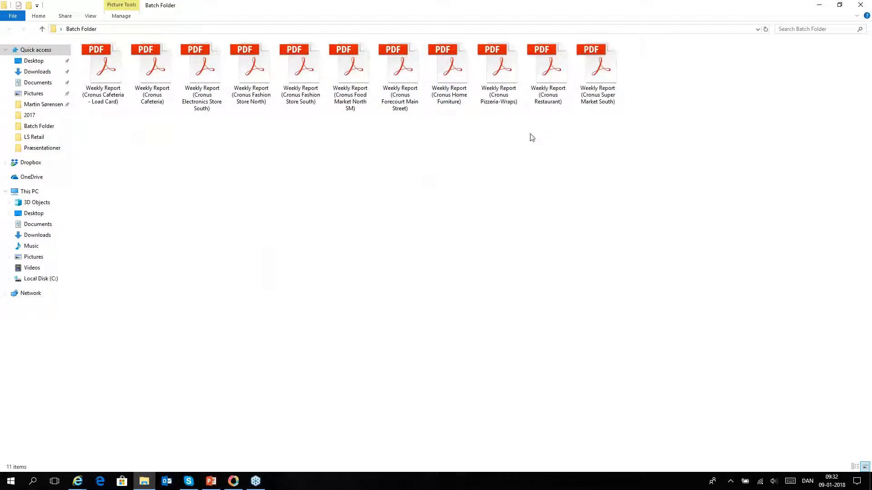
{"action": "double_click", "coordinate": [593, 102]}
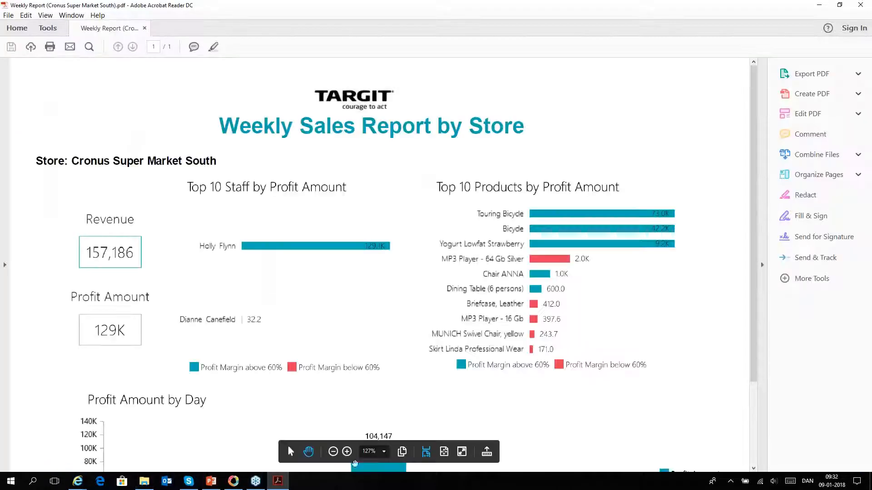
- View the full Weekly Report page for Cronus Super Market South at 75% and 100% zoom, and close the PDF
{"action": "left_click", "coordinate": [332, 452]}
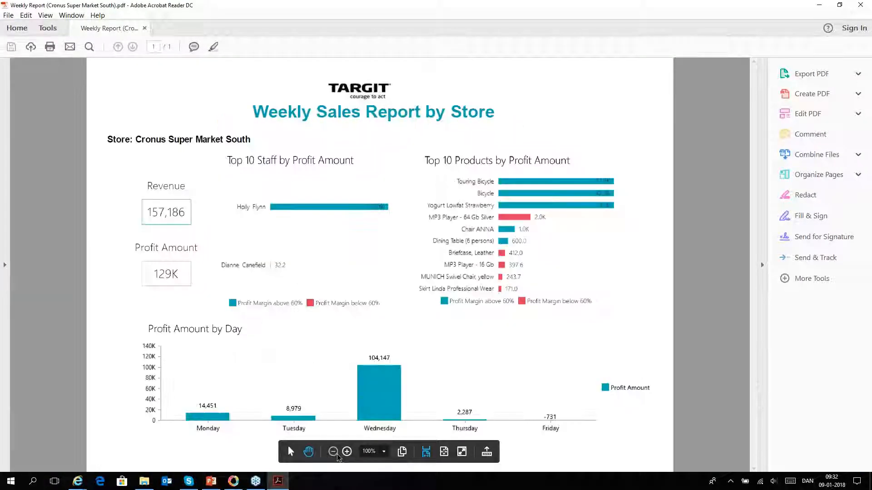
{"action": "left_click", "coordinate": [332, 452]}
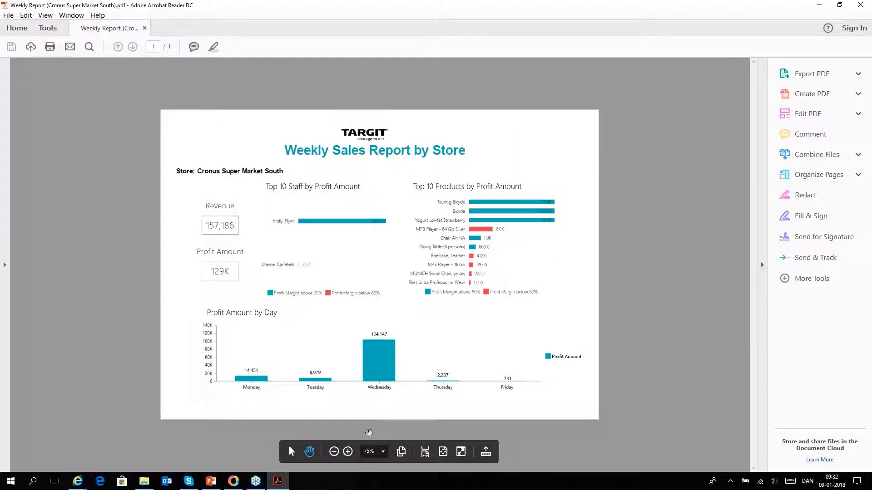
{"action": "left_click", "coordinate": [347, 451]}
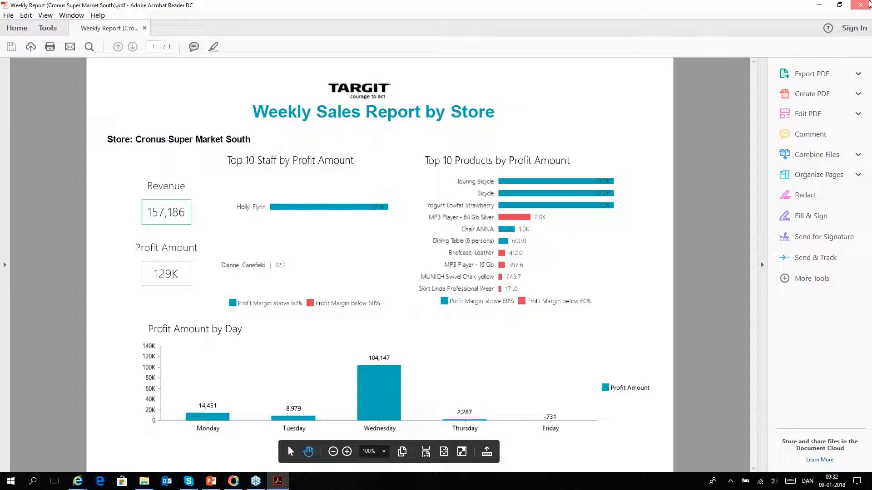
{"action": "left_click", "coordinate": [869, 3]}
- Switch back to TARGIT, close the scheduled jobs list, and return to the Weekly Report
{"action": "left_click", "coordinate": [234, 482]}
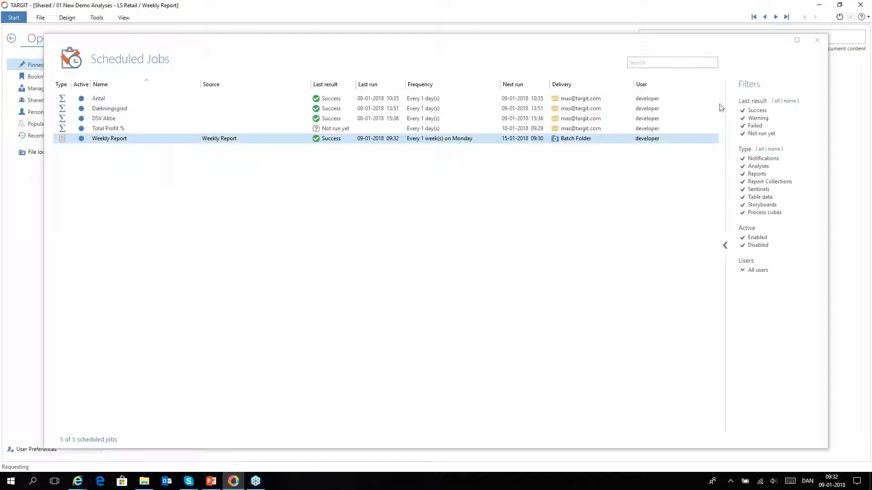
{"action": "left_click", "coordinate": [817, 39]}
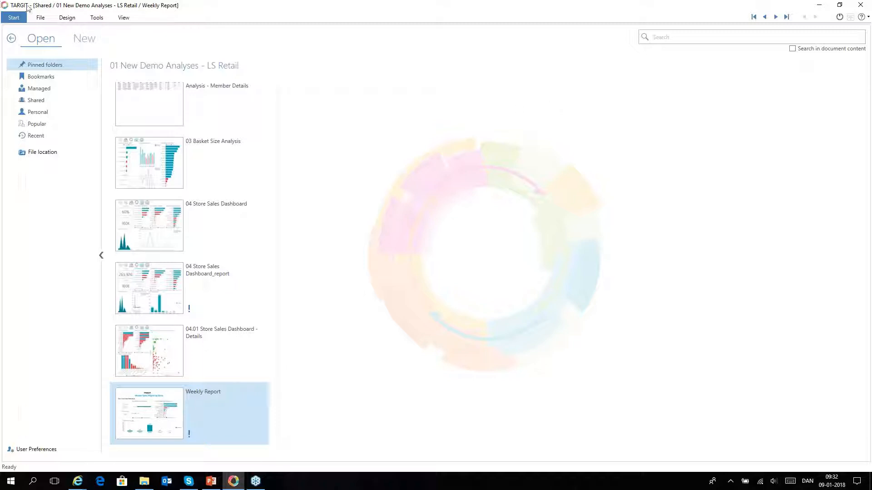
{"action": "left_click", "coordinate": [37, 18]}
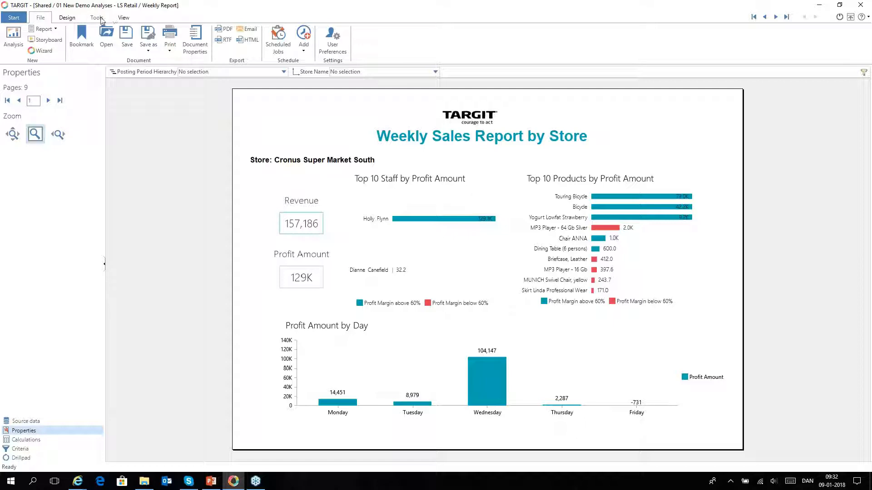
- Start adding a Data Discovery file and select the Excel file NAV Posted invoices data 010610..311211 on the Desktop
{"action": "left_click", "coordinate": [96, 17]}
{"action": "left_click", "coordinate": [67, 18]}
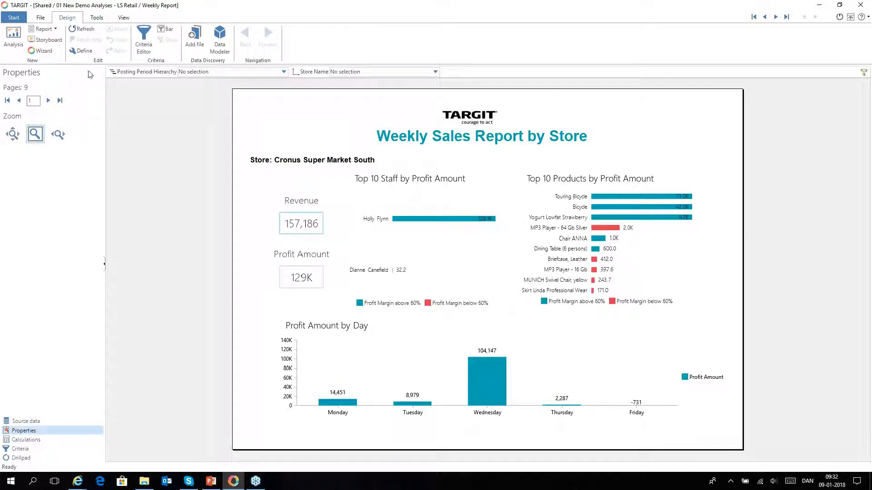
{"action": "left_click", "coordinate": [194, 40]}
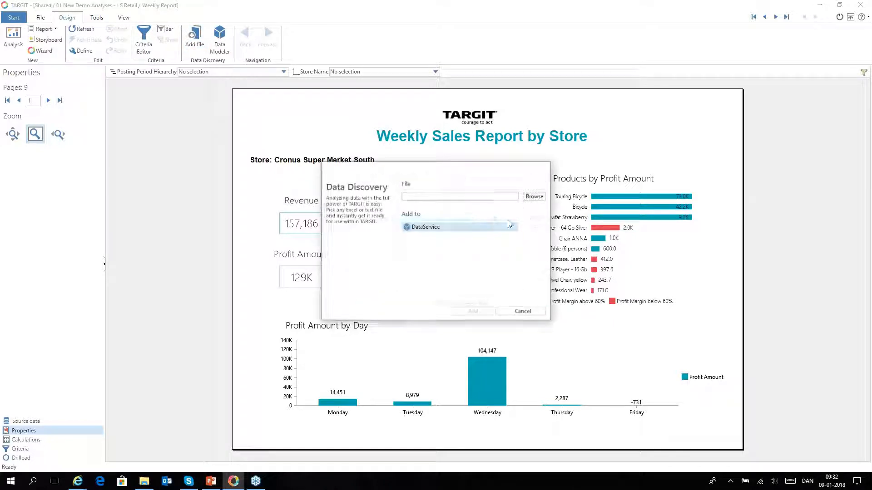
{"action": "left_click", "coordinate": [528, 200]}
{"action": "left_click", "coordinate": [345, 275]}
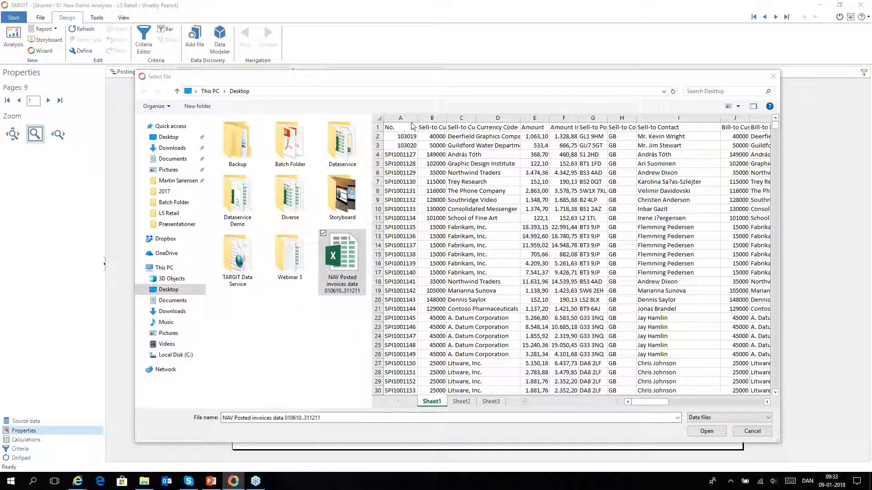
- Preview the invoice file's further columns and add the file to DataService
{"action": "left_click", "coordinate": [662, 404]}
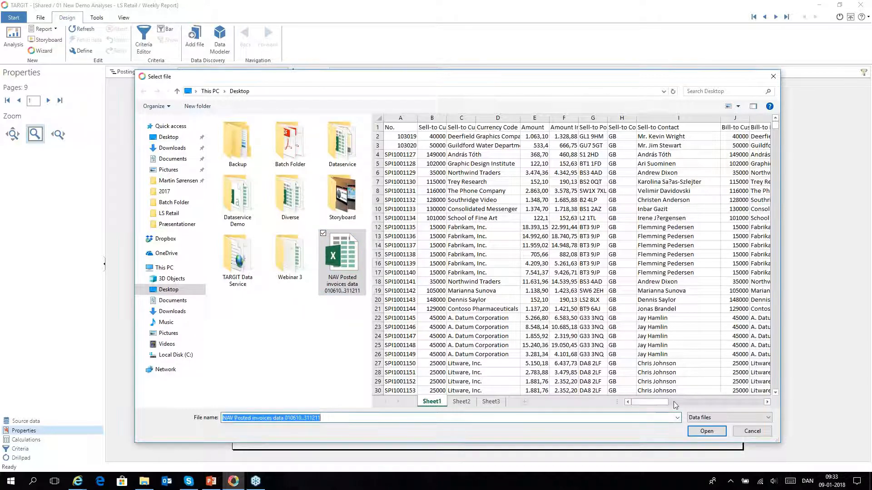
{"action": "left_click_drag", "start_coordinate": [660, 402], "coordinate": [726, 407]}
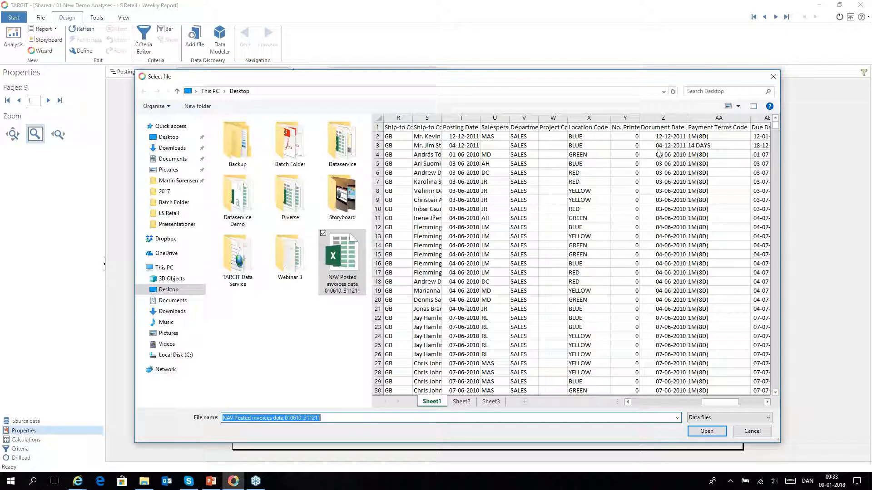
{"action": "left_click", "coordinate": [707, 432]}
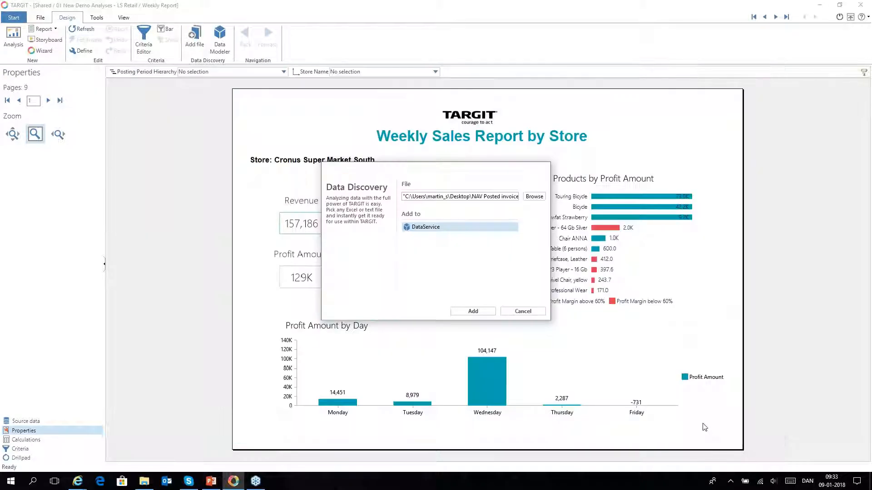
{"action": "left_click", "coordinate": [478, 312]}
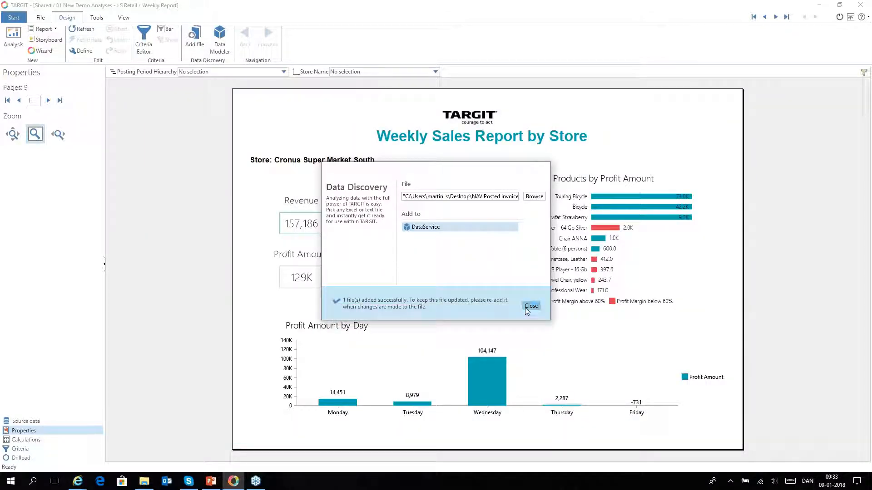
{"action": "left_click", "coordinate": [531, 306]}
- List the available source data cubes and refresh the DataService cubes
{"action": "left_click", "coordinate": [88, 422]}
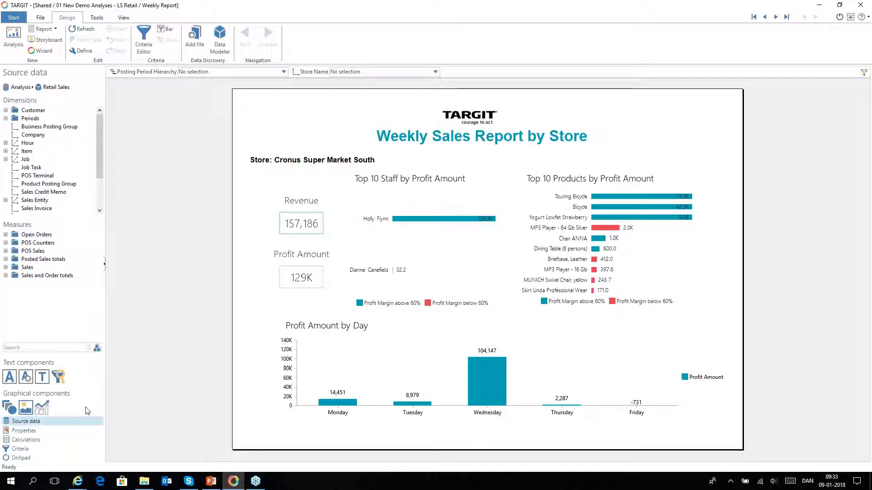
{"action": "left_click", "coordinate": [21, 87]}
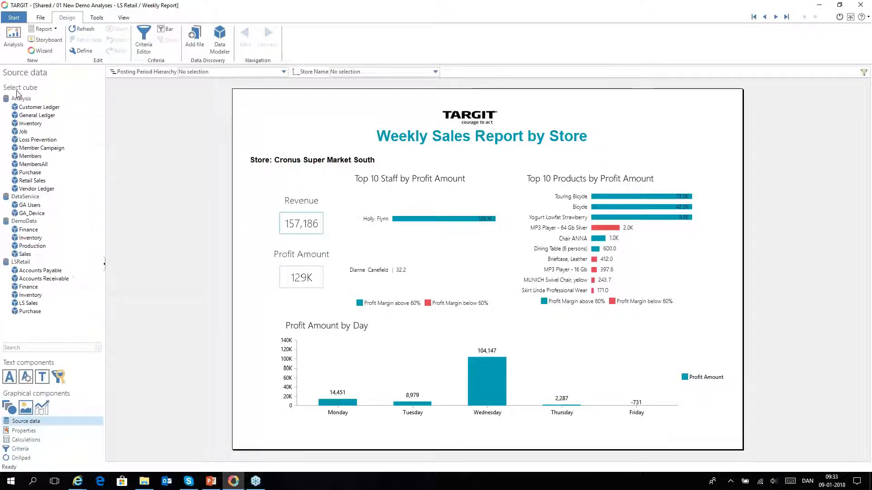
{"action": "right_click", "coordinate": [55, 201]}
{"action": "left_click", "coordinate": [72, 221]}
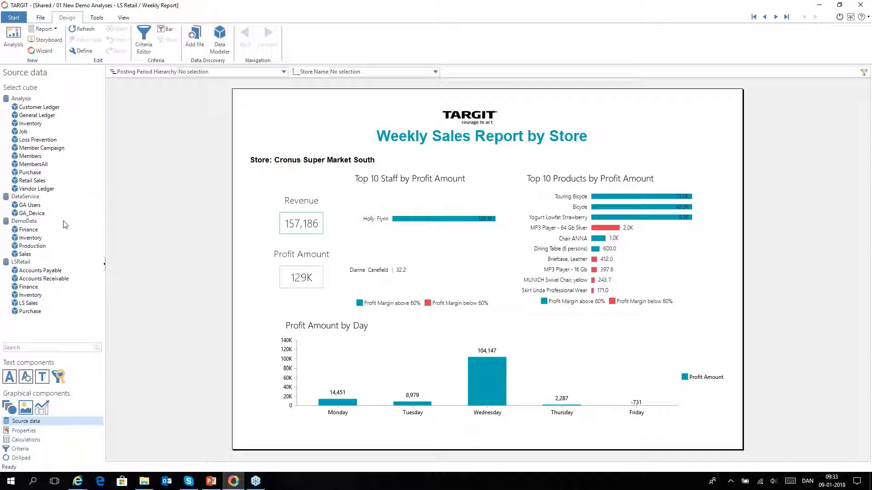
{"action": "right_click", "coordinate": [52, 203]}
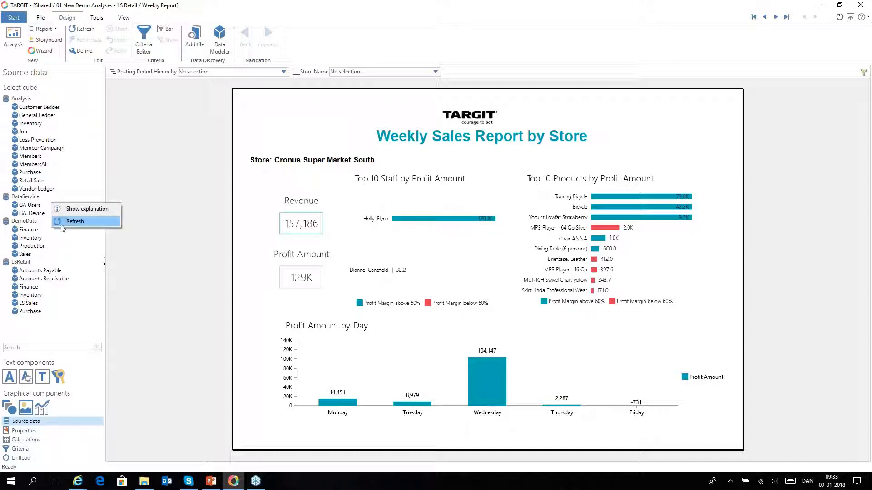
{"action": "left_click", "coordinate": [62, 221]}
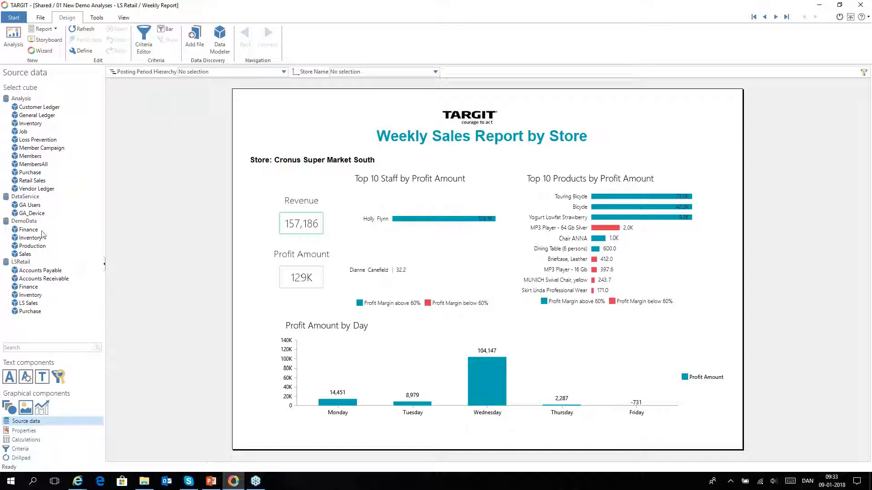
{"action": "right_click", "coordinate": [36, 206]}
{"action": "left_click", "coordinate": [55, 224]}
- Open the Data Modeler and review its data sources and existing cubes
{"action": "left_click", "coordinate": [218, 45]}
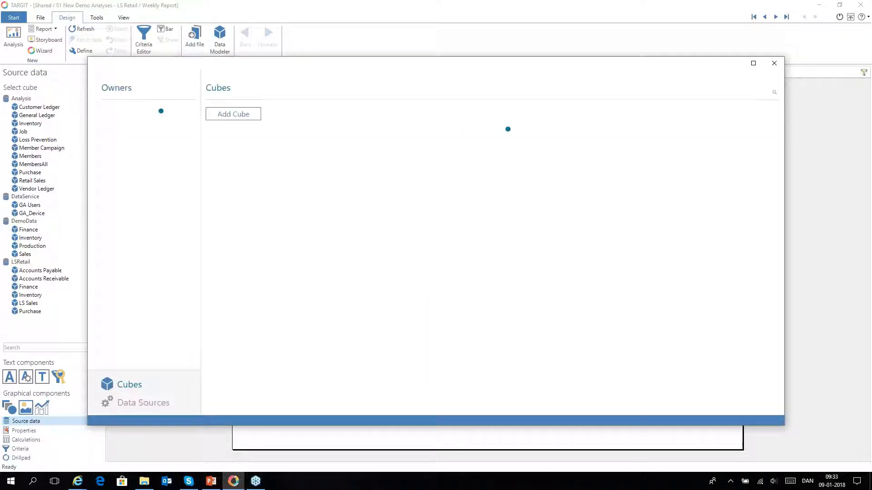
{"action": "left_click", "coordinate": [144, 405]}
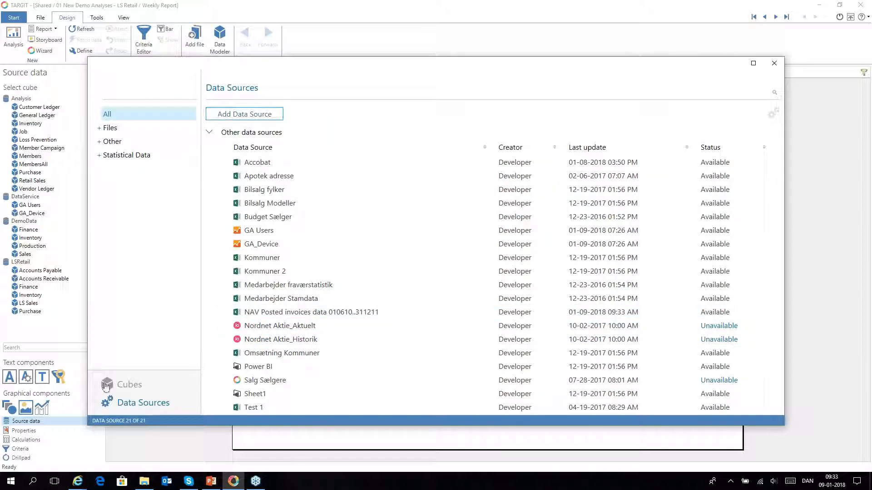
{"action": "left_click", "coordinate": [129, 386]}
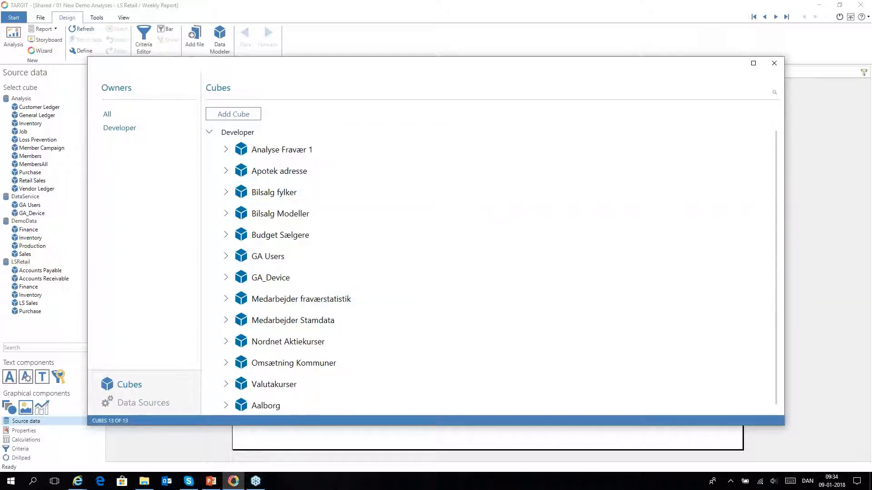
- Add a cube built from the Excel source NAV Posted invoices data 010610..311211, save it, and close the Data Modeler
{"action": "left_click", "coordinate": [236, 119]}
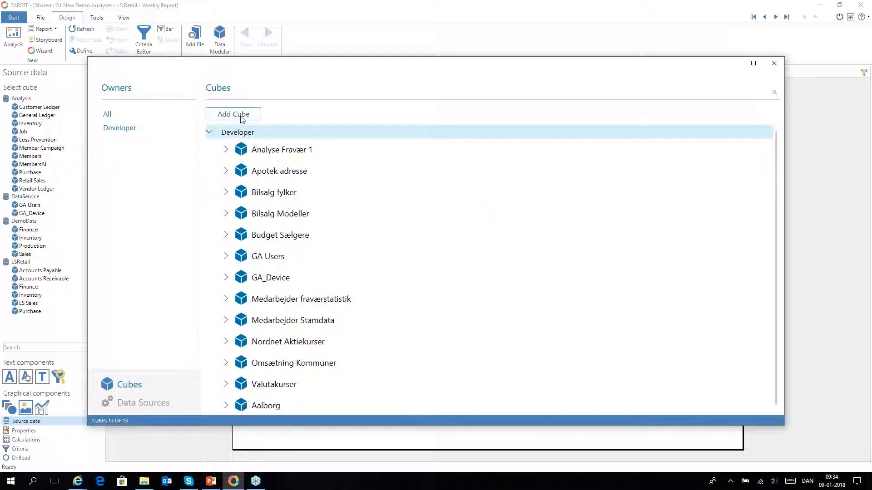
{"action": "left_click", "coordinate": [107, 202]}
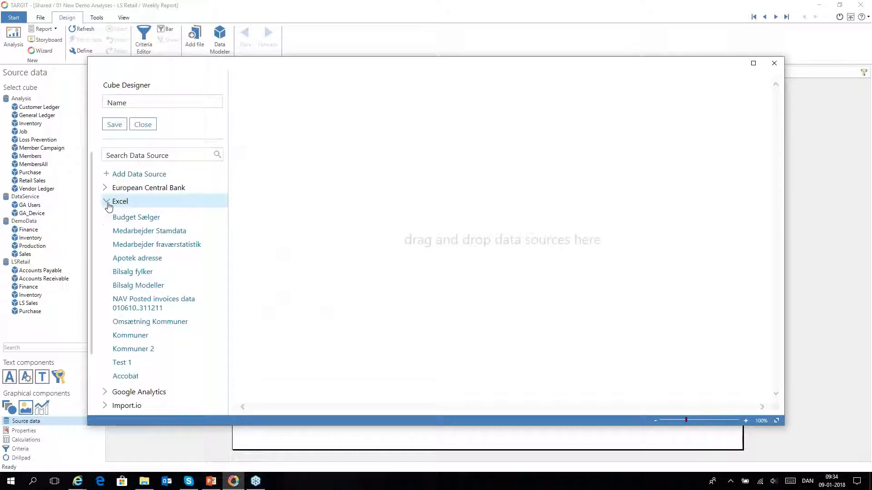
{"action": "left_click_drag", "start_coordinate": [154, 303], "coordinate": [409, 295]}
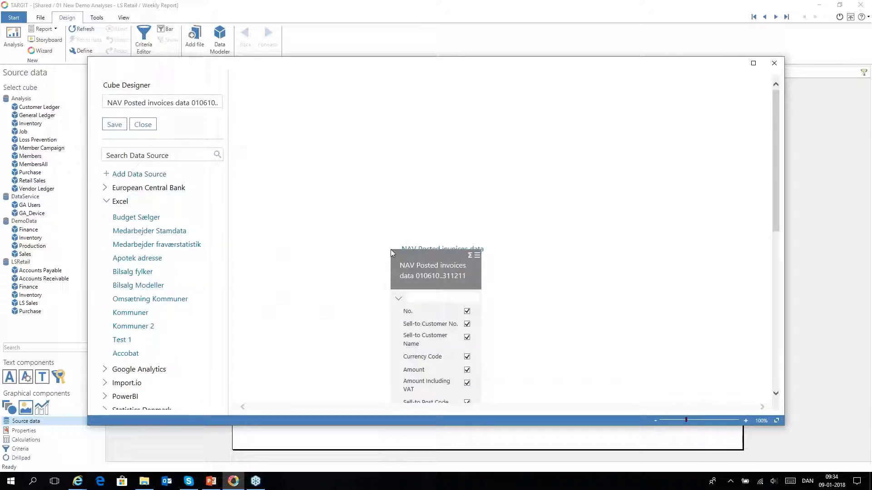
{"action": "left_click", "coordinate": [105, 122]}
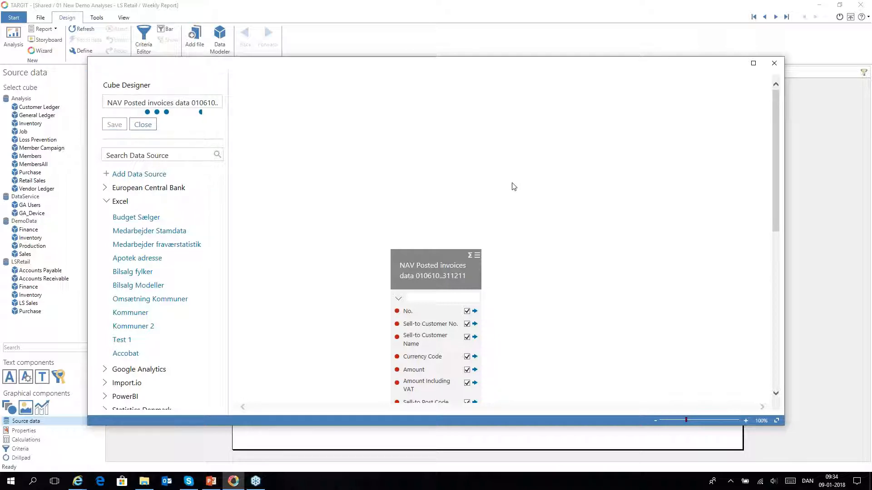
{"action": "left_click", "coordinate": [774, 65]}
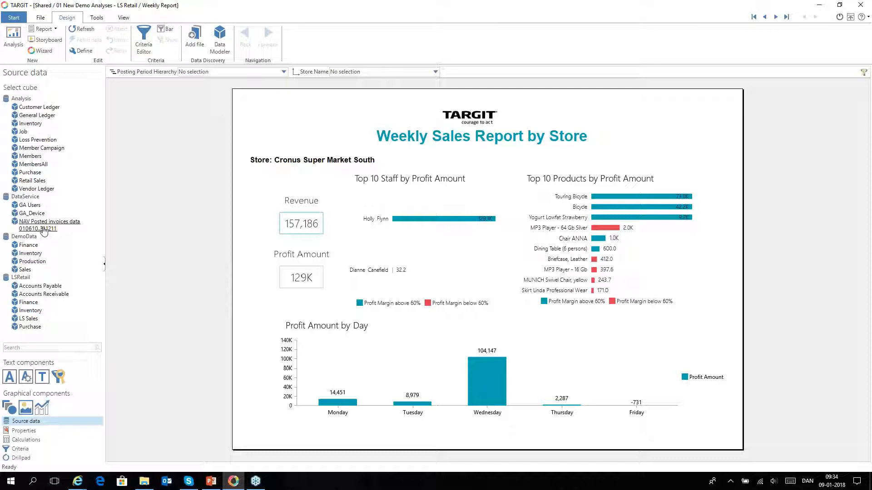
- Create a new analysis on the NAV Posted invoices data cube and add the Amount.sum measure
{"action": "left_click", "coordinate": [11, 42]}
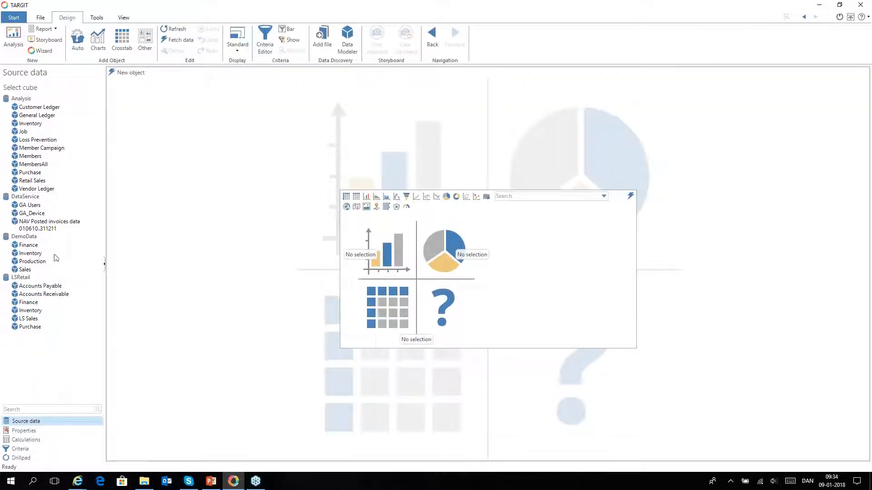
{"action": "left_click", "coordinate": [29, 228]}
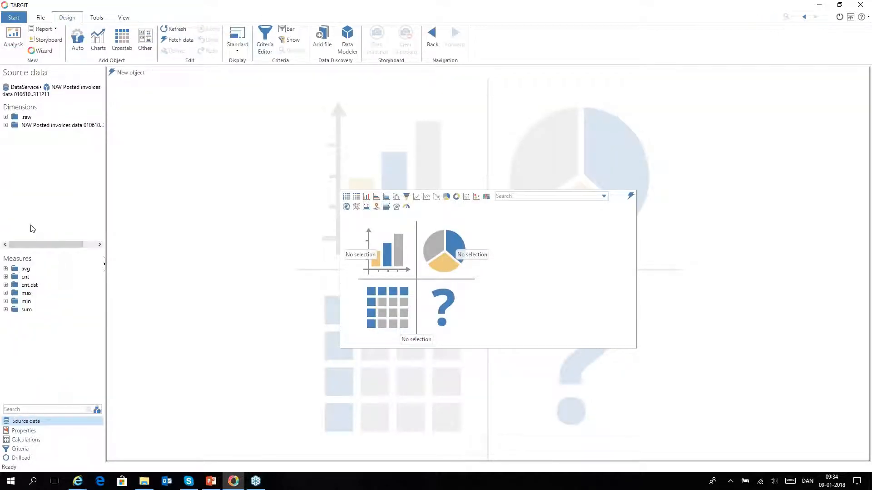
{"action": "left_click", "coordinate": [6, 310]}
{"action": "left_click", "coordinate": [13, 317]}
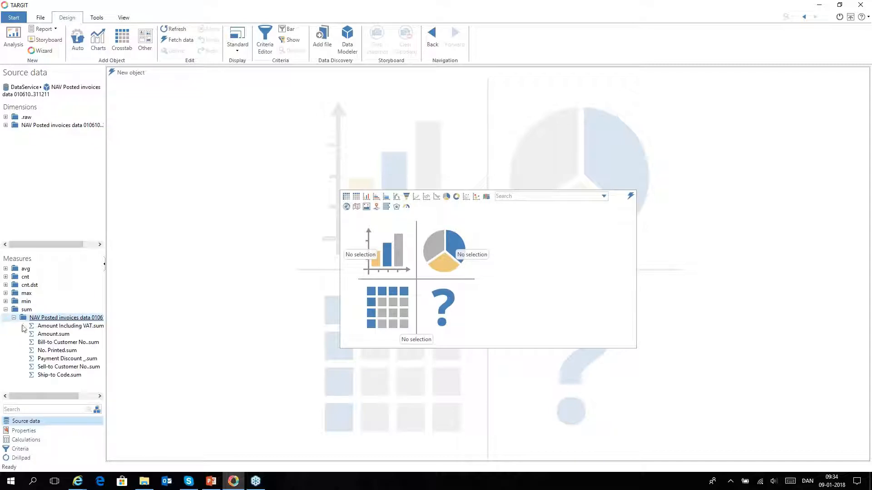
{"action": "double_click", "coordinate": [59, 335]}
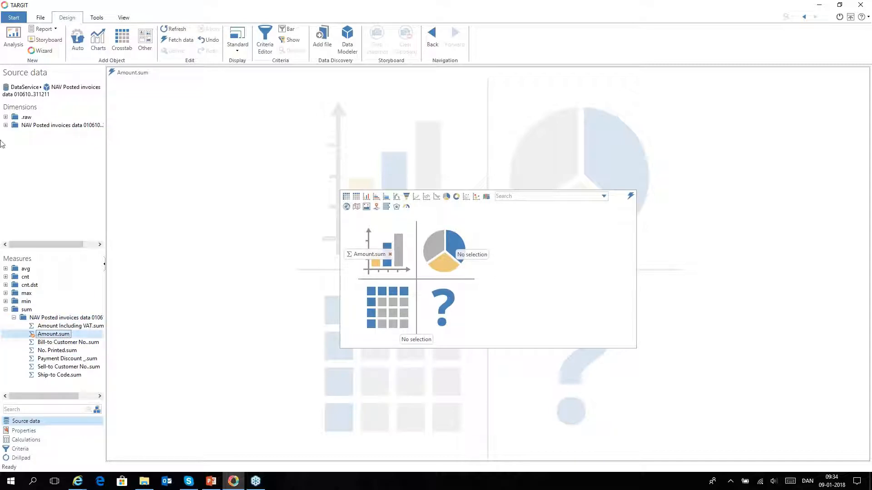
- Add the Bill-to Name dimension and display Amount.sum per Bill-to Name as a crosstab
{"action": "left_click", "coordinate": [6, 125]}
{"action": "left_click", "coordinate": [40, 151]}
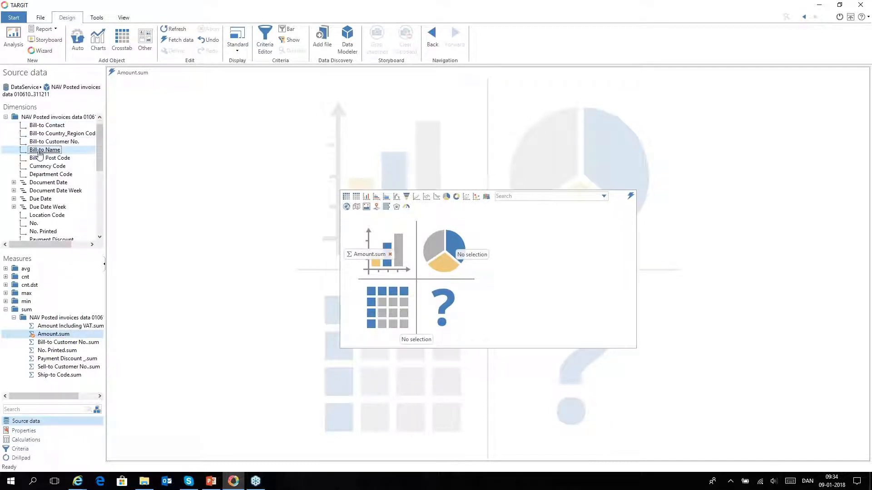
{"action": "double_click", "coordinate": [40, 152]}
{"action": "left_click", "coordinate": [345, 197]}
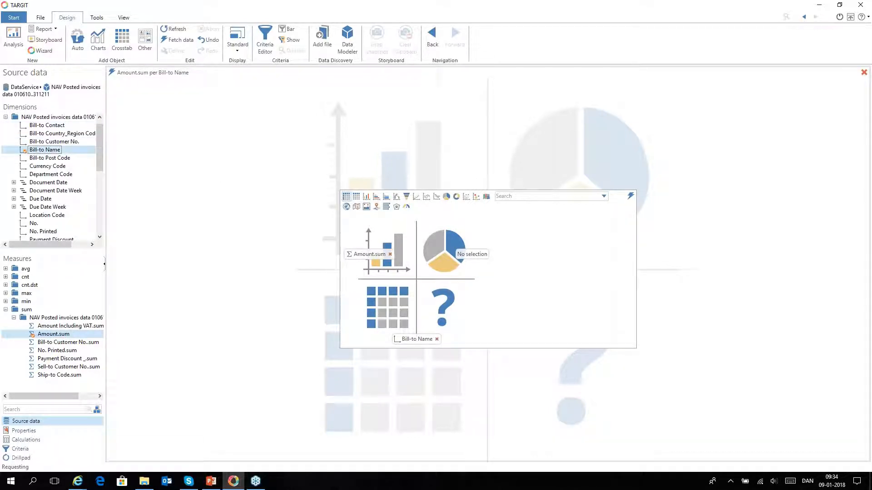
{"action": "left_click", "coordinate": [111, 73]}
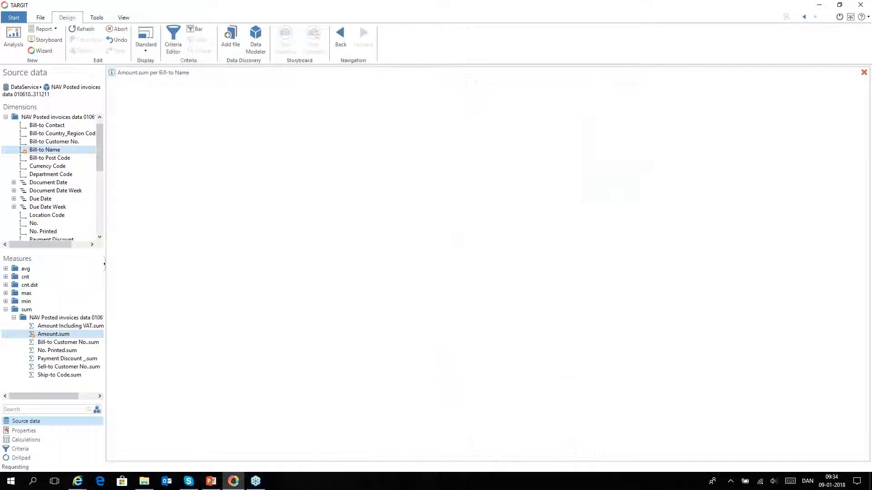
- Add a second object showing Amount.sum per Posting Date, and turn it into a column chart expanded to quarters
{"action": "left_click", "coordinate": [116, 48]}
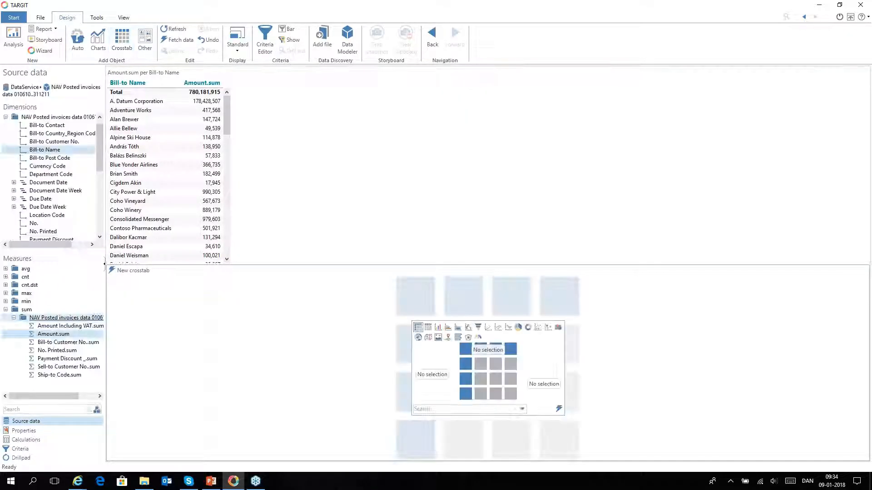
{"action": "double_click", "coordinate": [65, 336]}
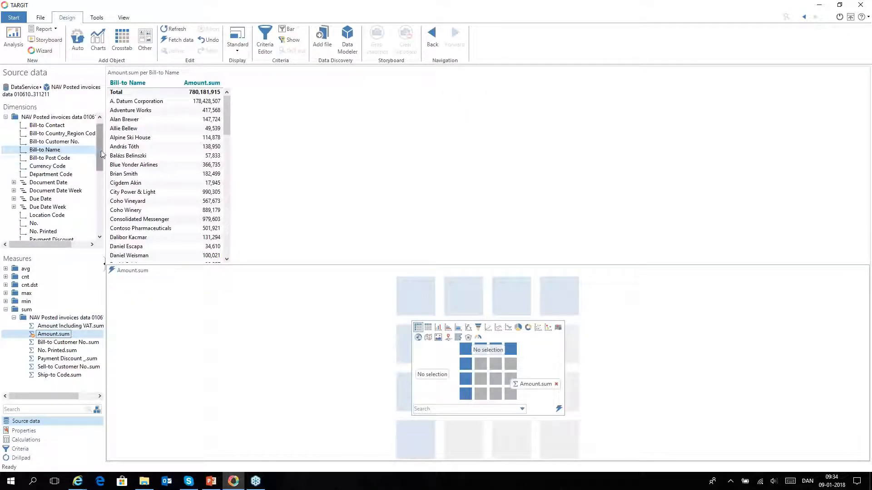
{"action": "scroll", "coordinate": [100, 177], "scroll_direction": "down", "scroll_amount": 3}
{"action": "double_click", "coordinate": [44, 182]}
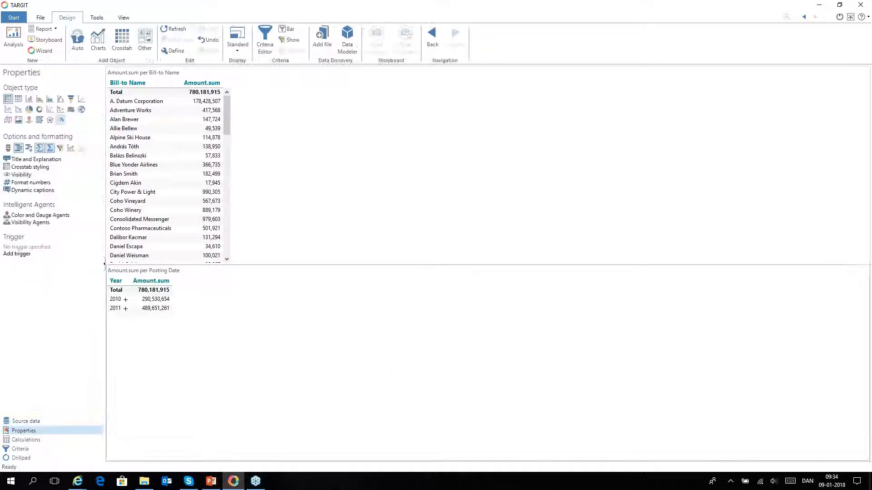
{"action": "left_click", "coordinate": [29, 99]}
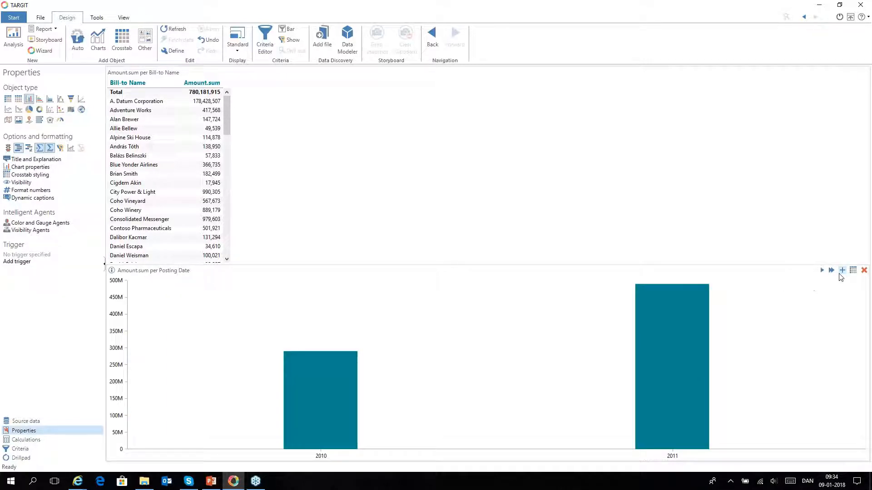
{"action": "left_click", "coordinate": [842, 272]}
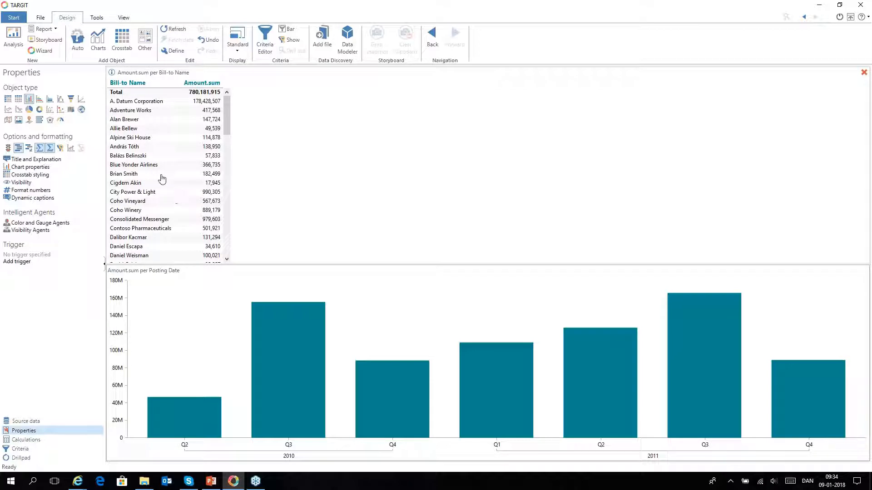
- Filter the Posting Date chart by A. Datum Corporation and by Consolidated Messenger, and clear the selection
{"action": "left_click", "coordinate": [135, 101]}
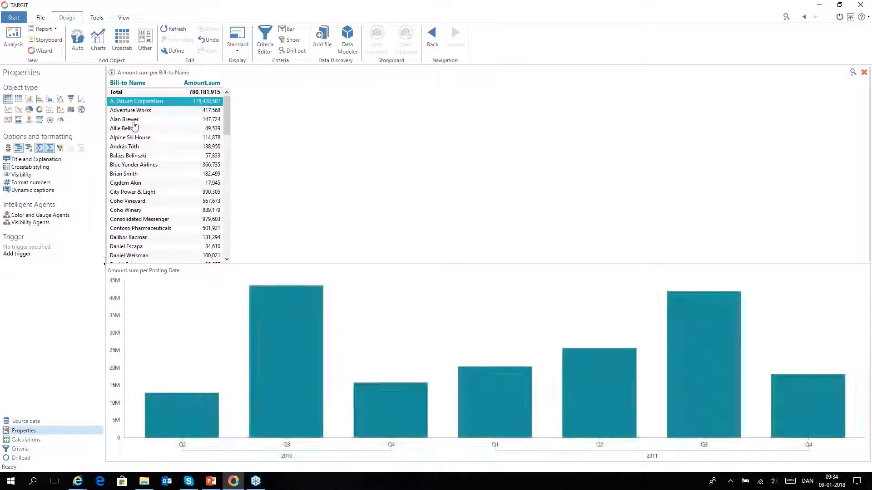
{"action": "left_click", "coordinate": [139, 220]}
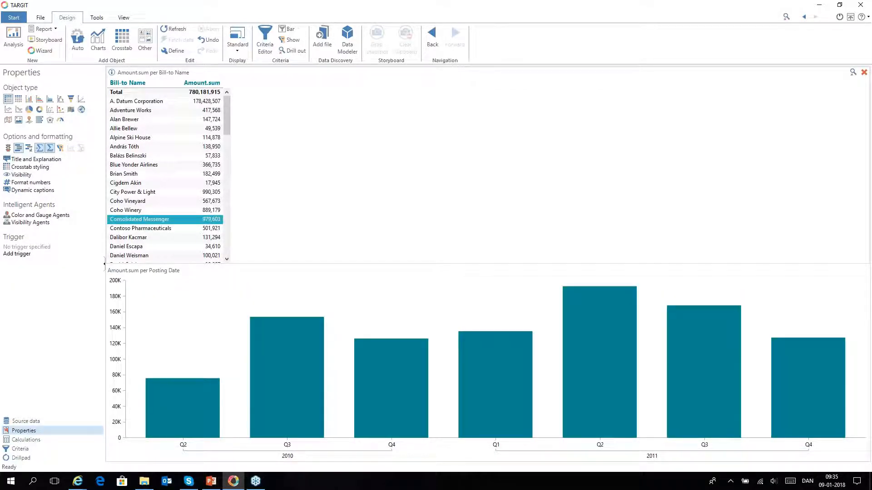
{"action": "left_click", "coordinate": [853, 72]}
- Compare the quarterly amounts of A. Datum Corporation and City Power & Light as chart and data, and remove the comparison
{"action": "left_click_drag", "start_coordinate": [139, 101], "coordinate": [327, 388]}
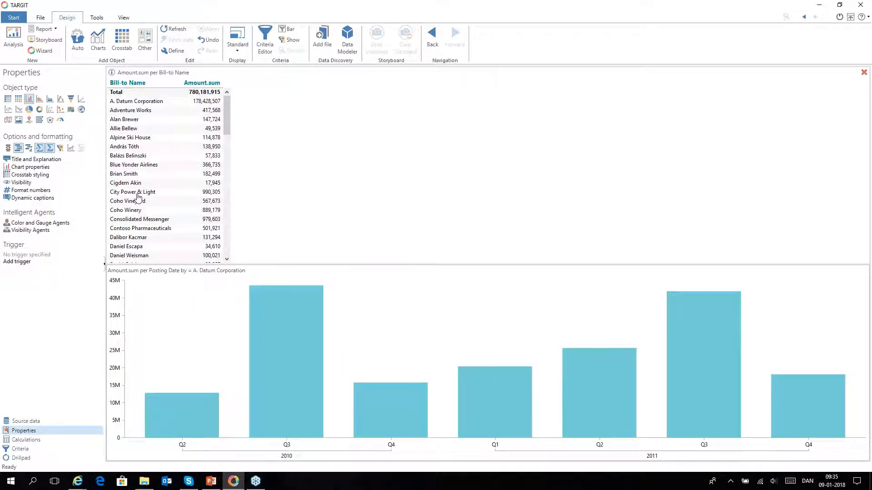
{"action": "left_click_drag", "start_coordinate": [138, 194], "coordinate": [320, 318]}
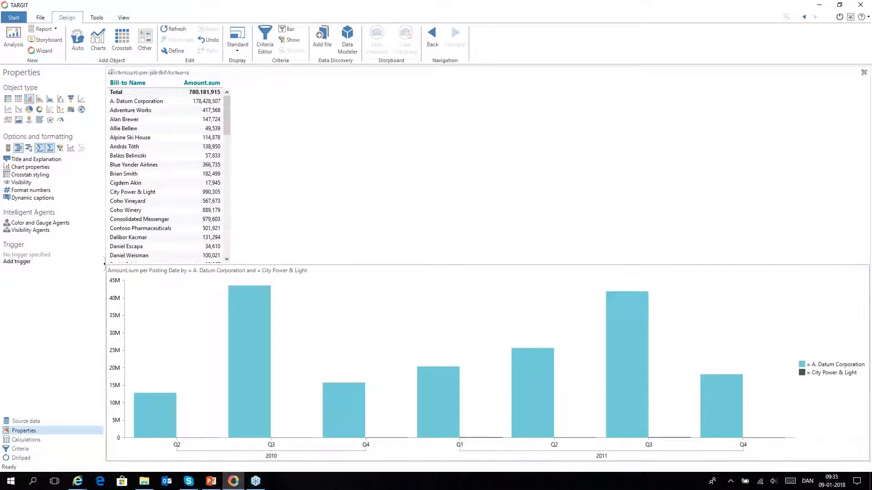
{"action": "left_click", "coordinate": [853, 272]}
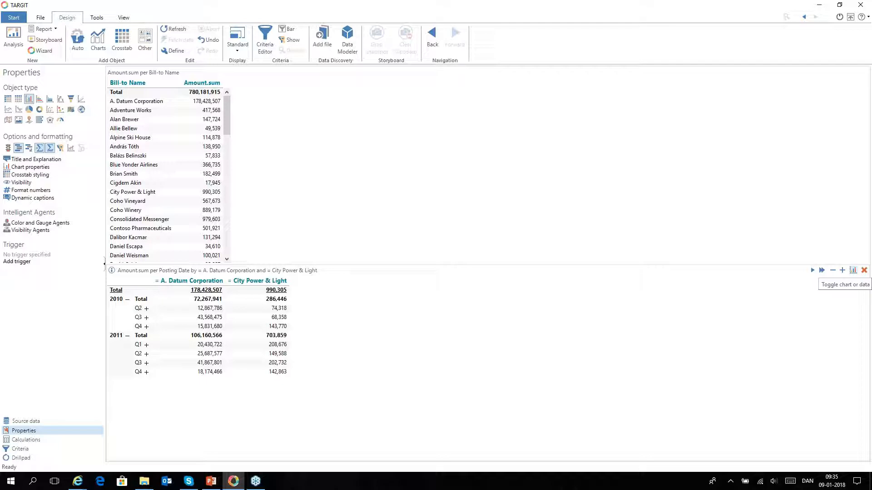
{"action": "left_click", "coordinate": [853, 272]}
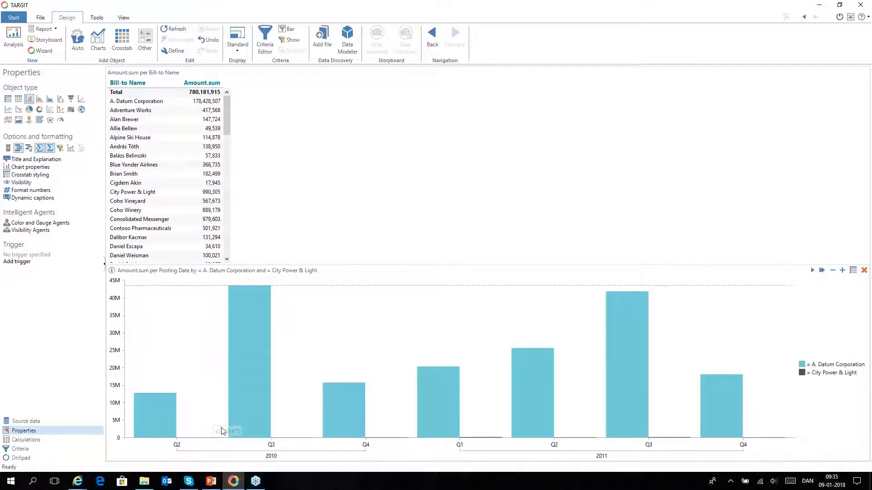
{"action": "left_click", "coordinate": [15, 449]}
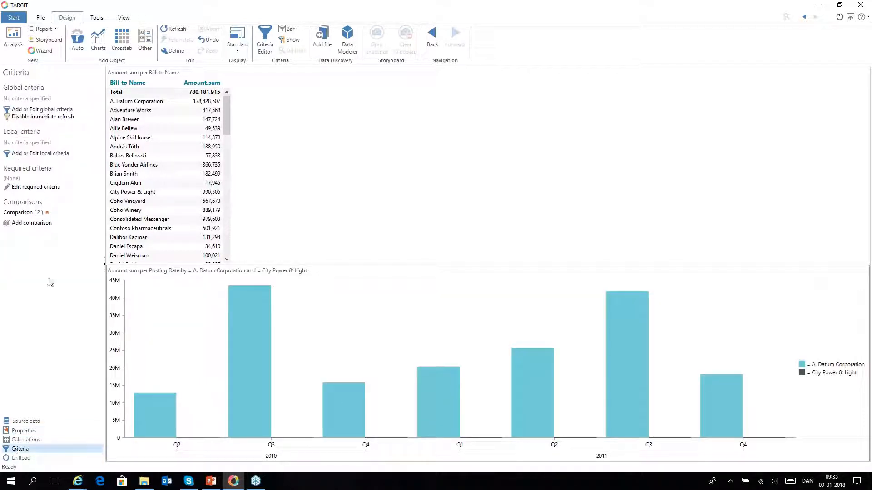
{"action": "left_click", "coordinate": [47, 213]}
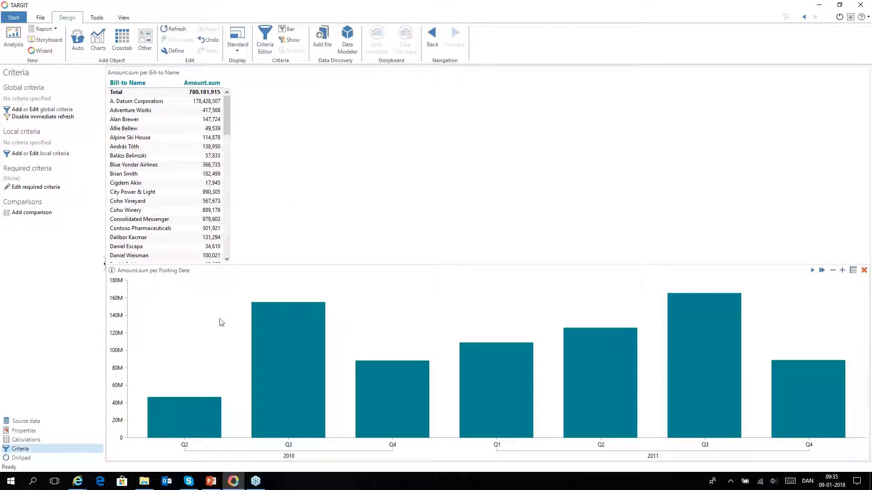
- Switch to Internet Explorer and open Store Sales on the LS Retail page and the Retail Dashboard on TARGIT Solutions
{"action": "mouse_move", "coordinate": [70, 485]}
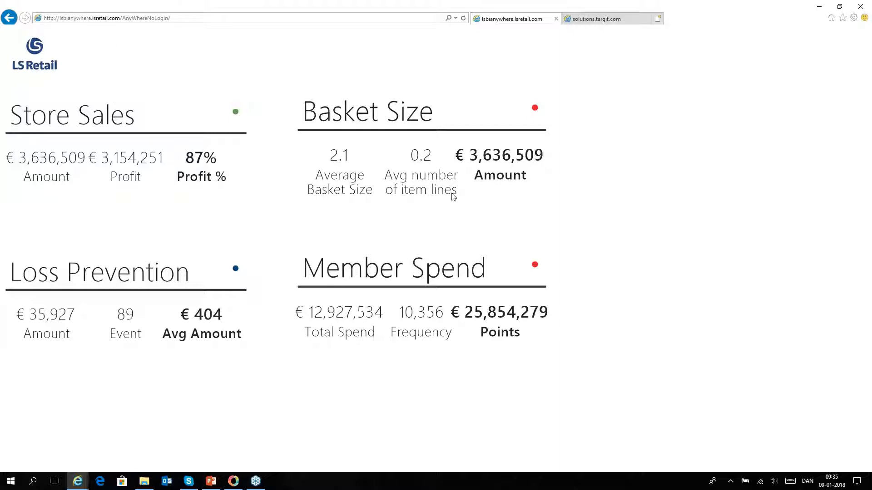
{"action": "left_click", "coordinate": [213, 166]}
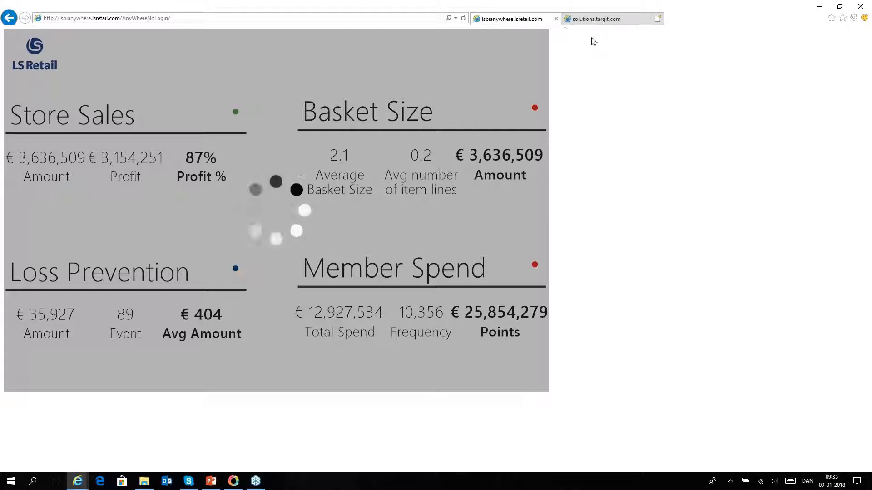
{"action": "left_click", "coordinate": [590, 19]}
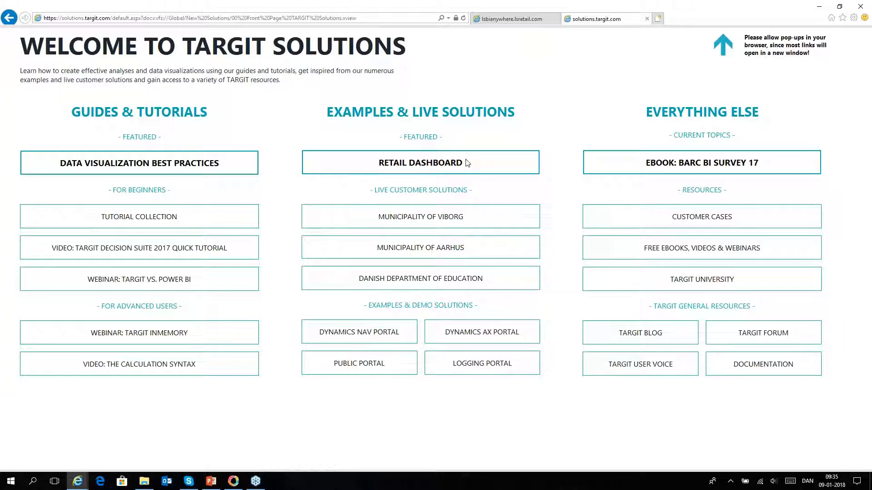
{"action": "left_click", "coordinate": [466, 162]}
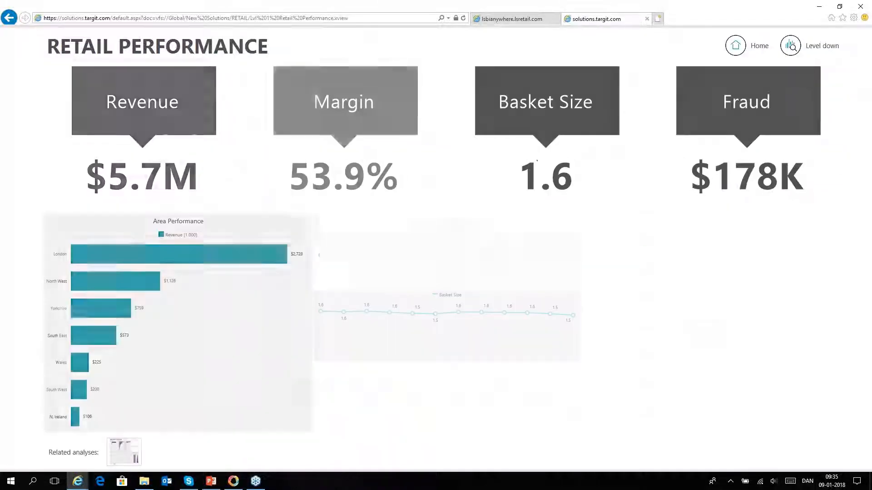
{"action": "mouse_move", "coordinate": [530, 156]}
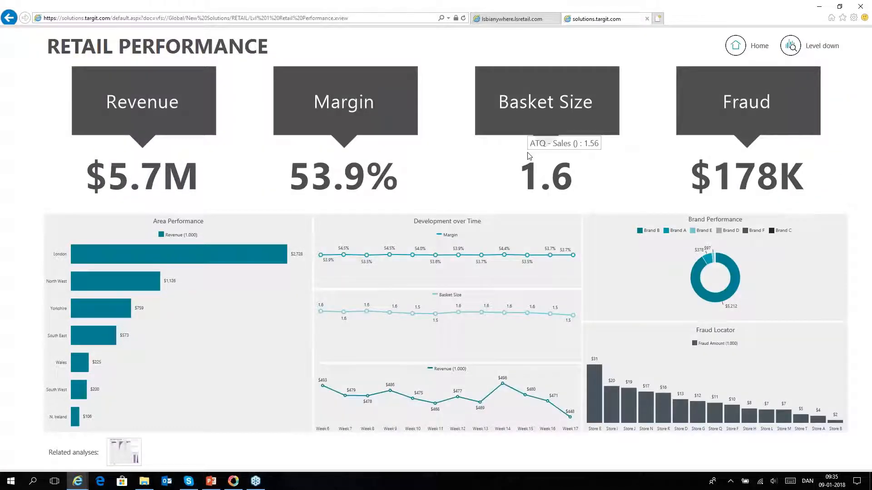